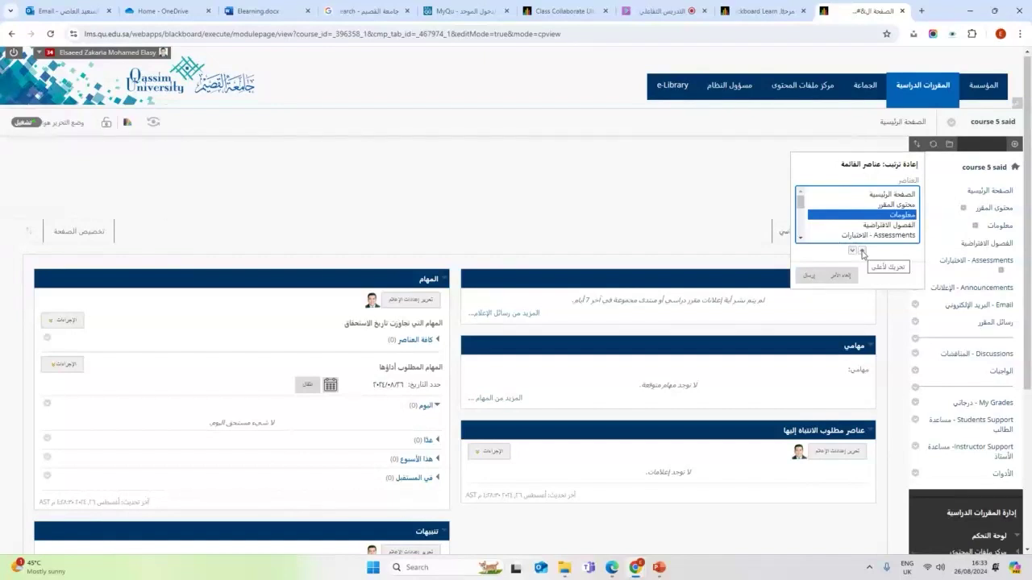
Reorder the course menu so معلومات sits directly below الصفحة الرئيسية, and submit the new order.
{"action": "left_click", "coordinate": [861, 251]}
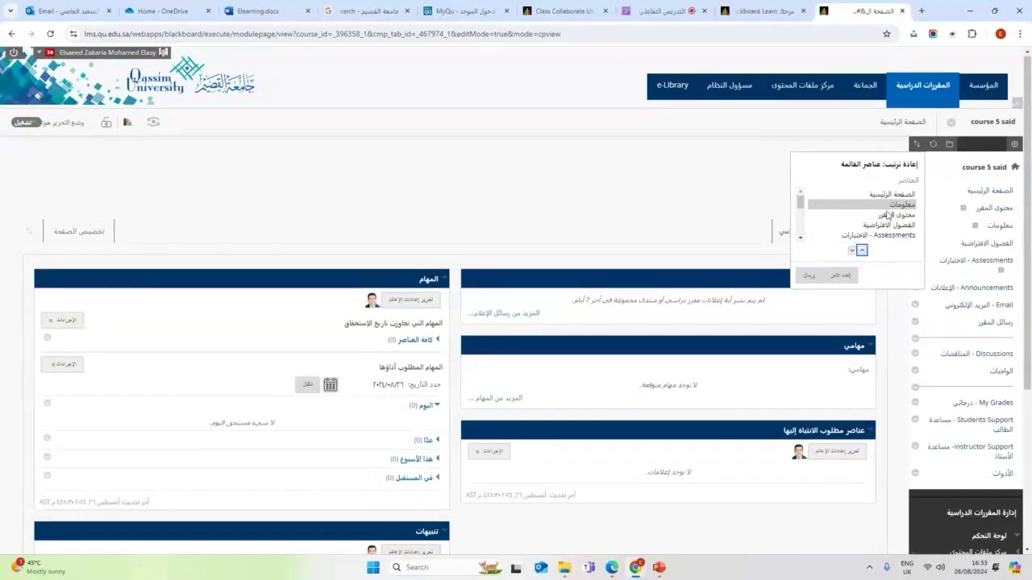
{"action": "left_click", "coordinate": [862, 251]}
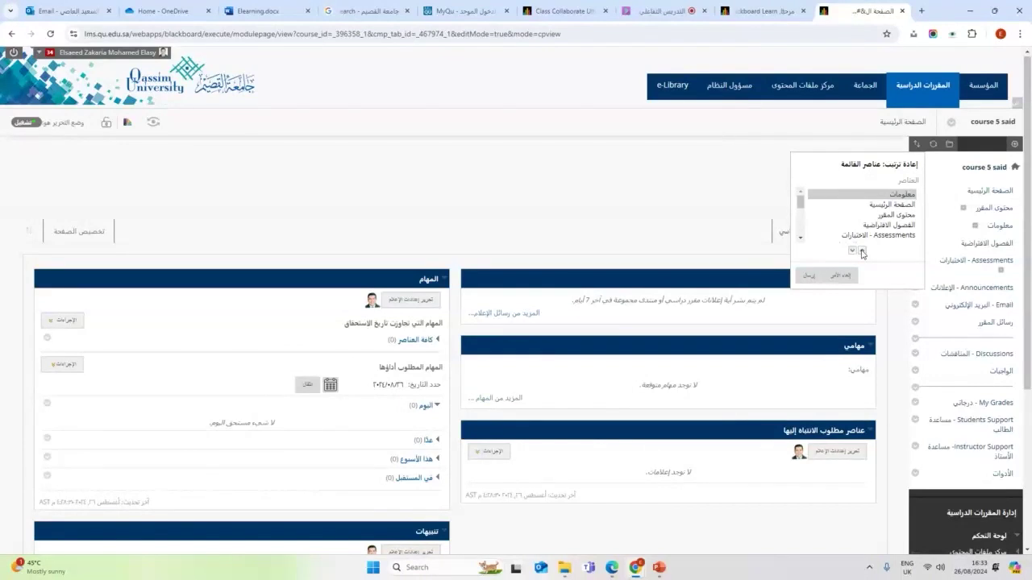
{"action": "left_click", "coordinate": [853, 252]}
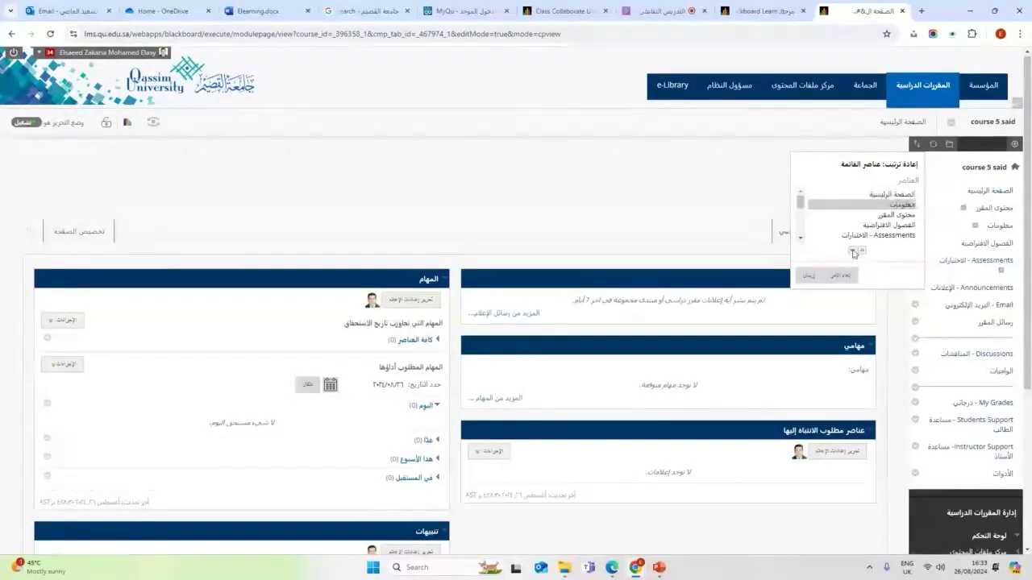
{"action": "left_click", "coordinate": [853, 251]}
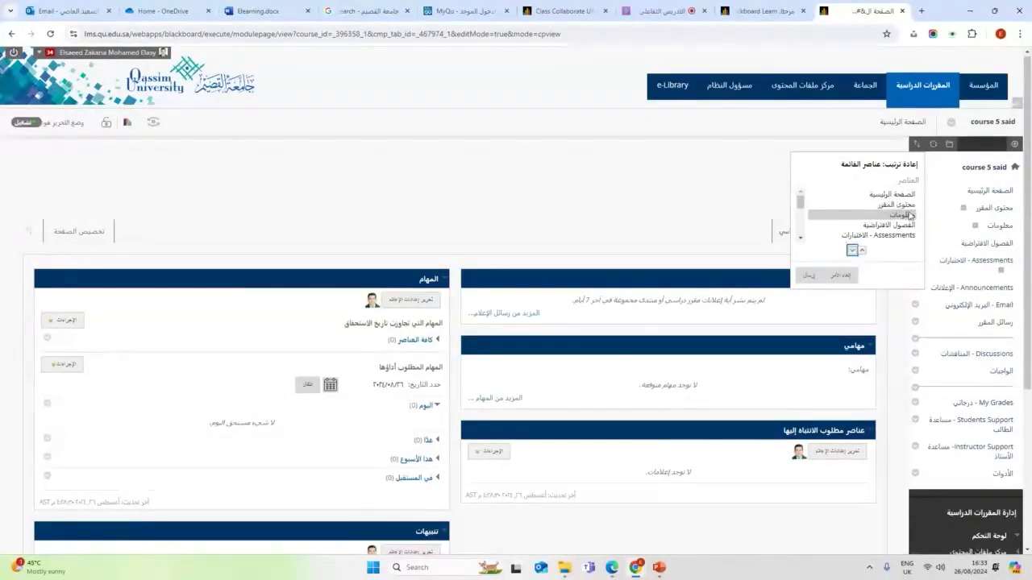
{"action": "left_click", "coordinate": [862, 252]}
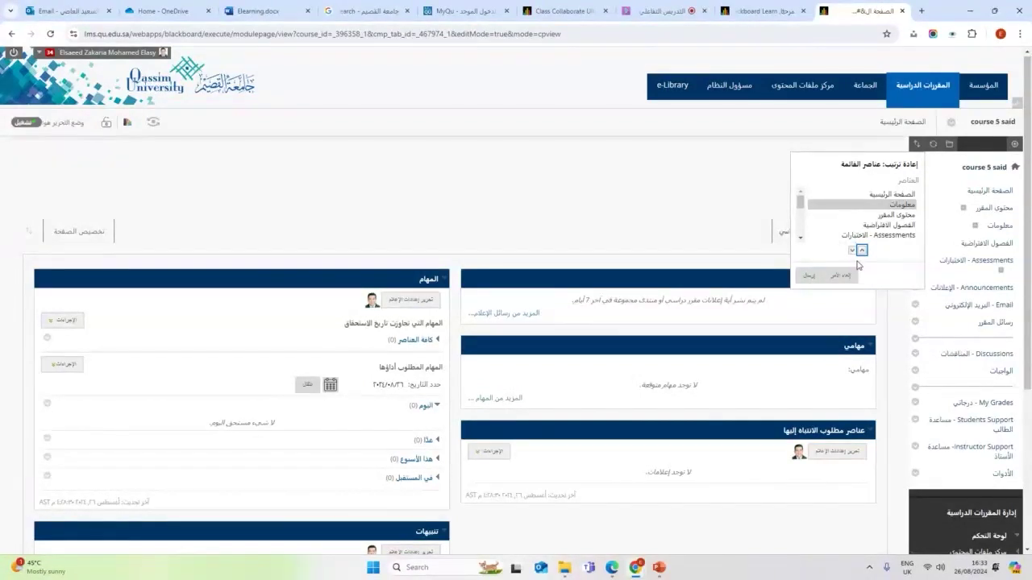
{"action": "left_click", "coordinate": [812, 278]}
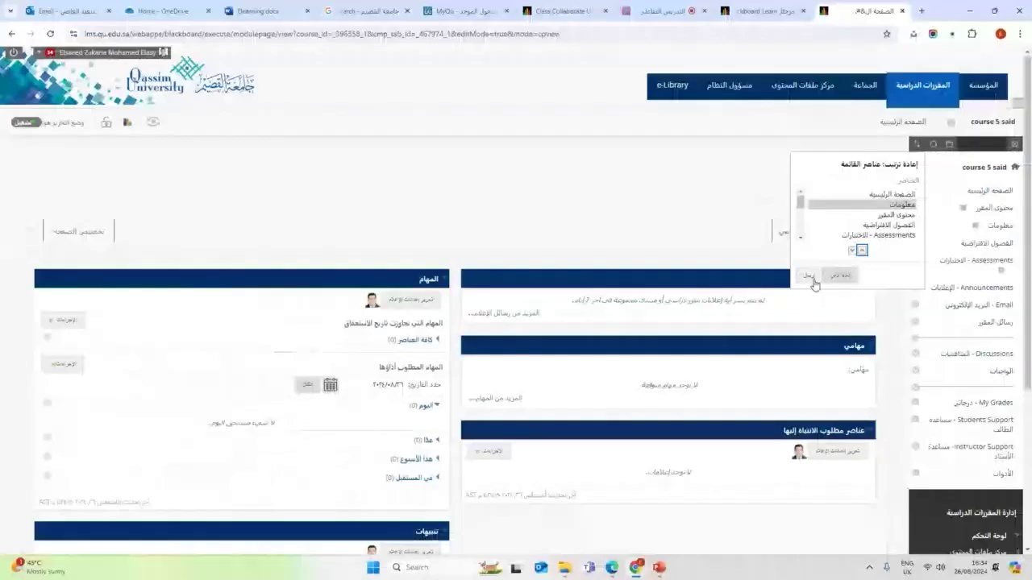
{"action": "left_click", "coordinate": [809, 276]}
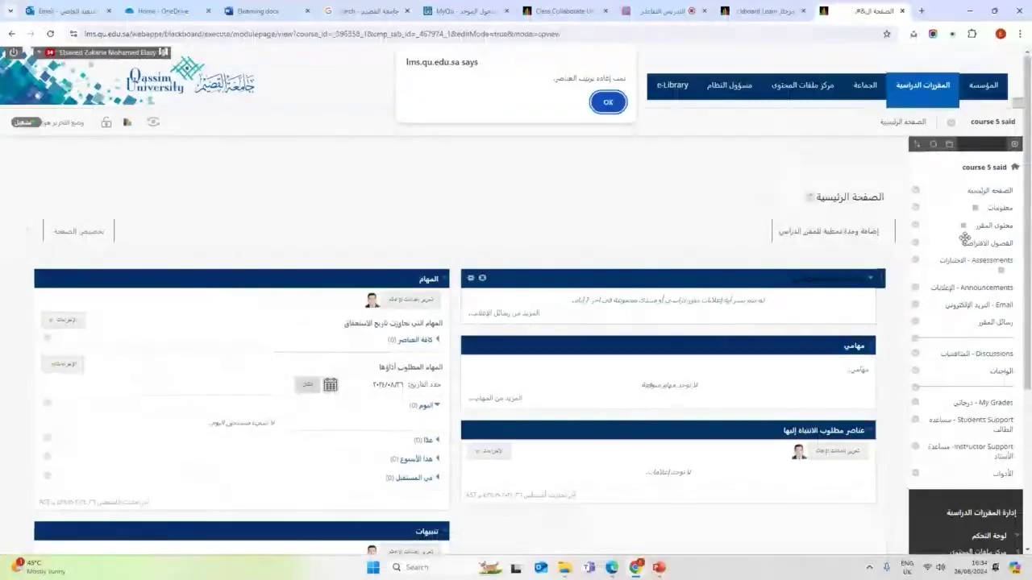
{"action": "key", "text": "Return"}
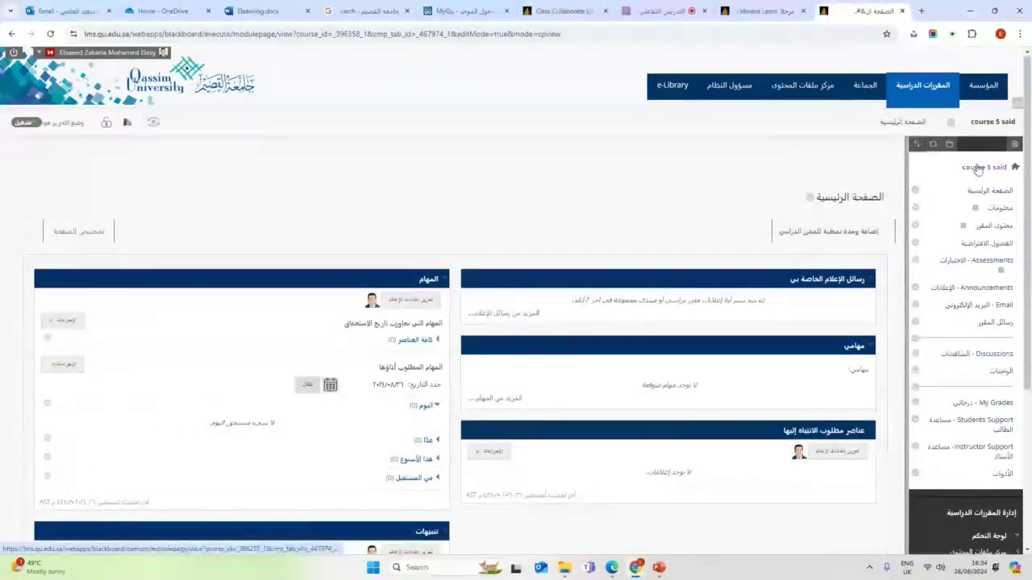
{"action": "mouse_move", "coordinate": [1017, 155]}
{"action": "left_mouse_down"}
{"action": "mouse_move", "coordinate": [927, 157]}
{"action": "mouse_move", "coordinate": [884, 389]}
{"action": "mouse_move", "coordinate": [922, 497]}
{"action": "mouse_move", "coordinate": [1011, 497]}
{"action": "mouse_move", "coordinate": [1028, 355]}
{"action": "mouse_move", "coordinate": [1011, 200]}
{"action": "mouse_move", "coordinate": [1023, 164]}
{"action": "left_mouse_up"}
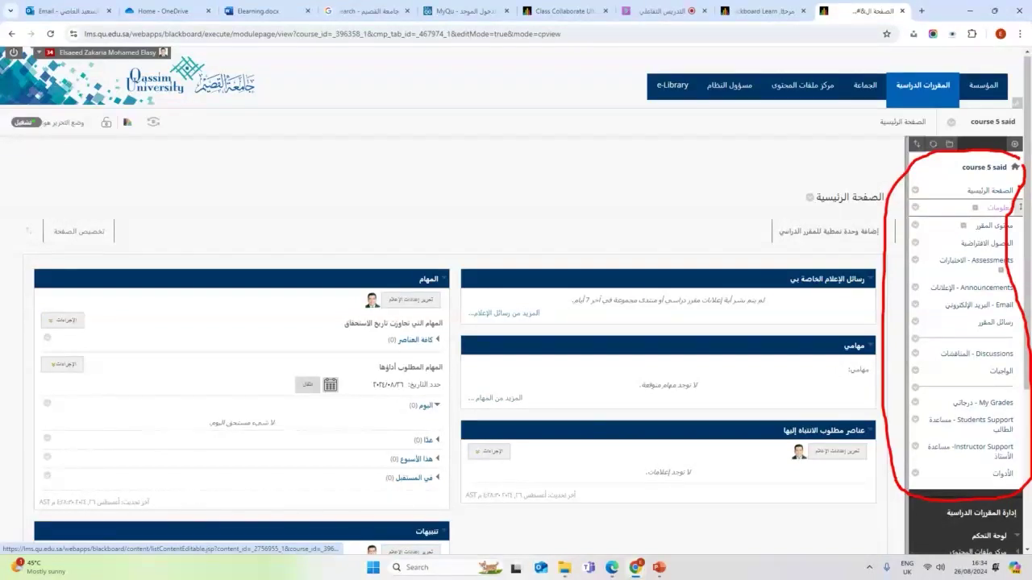
{"action": "key", "text": "Escape"}
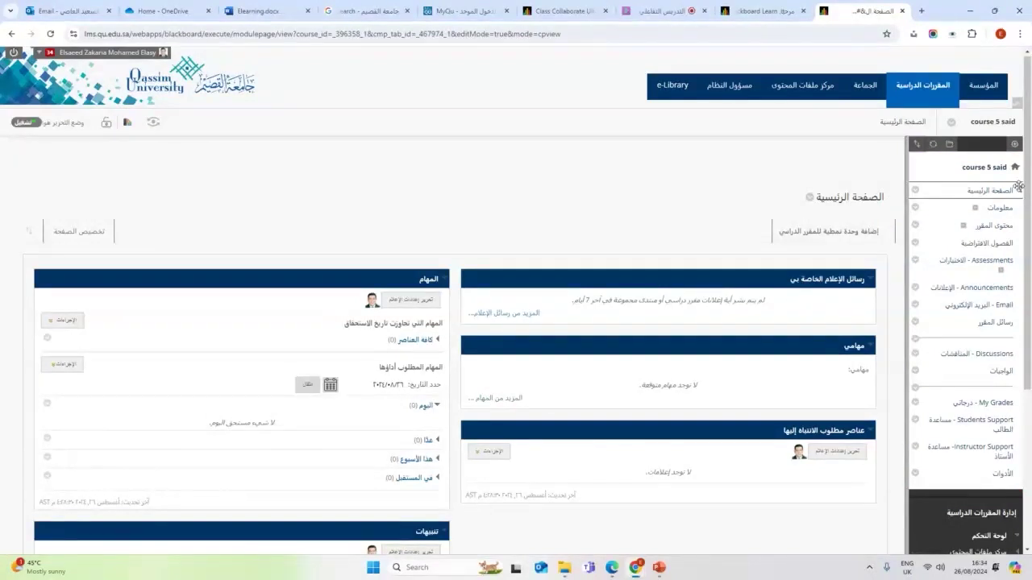
{"action": "scroll", "coordinate": [1003, 287], "scroll_direction": "down", "scroll_amount": 3}
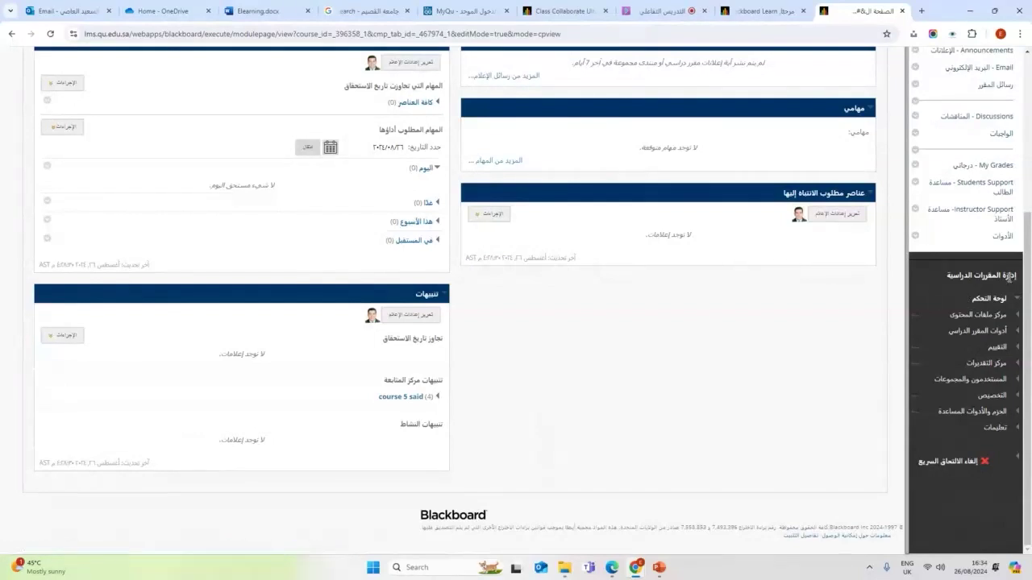
{"action": "left_click_drag", "start_coordinate": [1003, 276], "coordinate": [941, 278]}
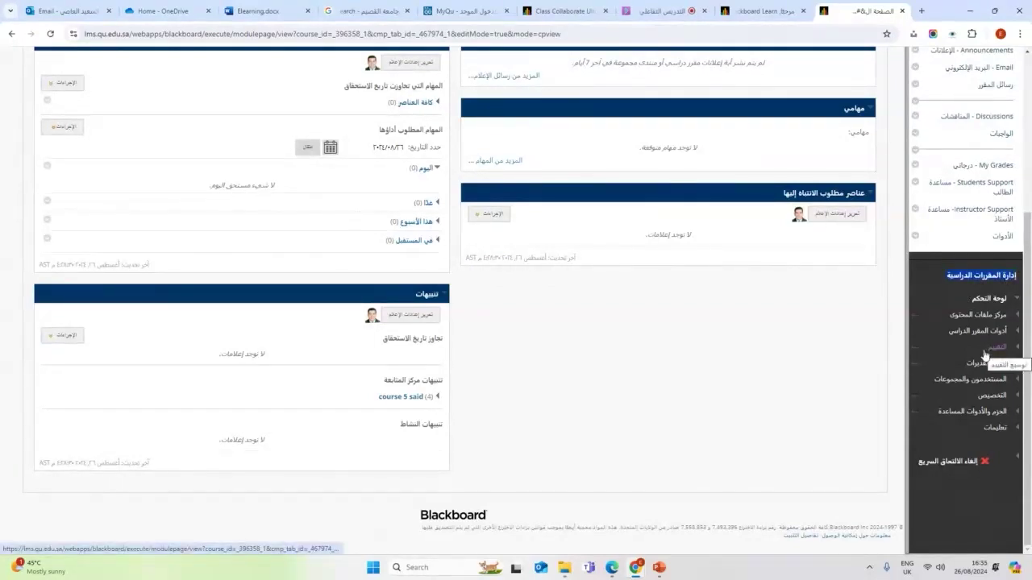
{"action": "mouse_move", "coordinate": [1017, 250]}
{"action": "left_mouse_down"}
{"action": "mouse_move", "coordinate": [914, 337]}
{"action": "mouse_move", "coordinate": [902, 506]}
{"action": "mouse_move", "coordinate": [1020, 454]}
{"action": "mouse_move", "coordinate": [1029, 308]}
{"action": "mouse_move", "coordinate": [1017, 256]}
{"action": "left_mouse_up"}
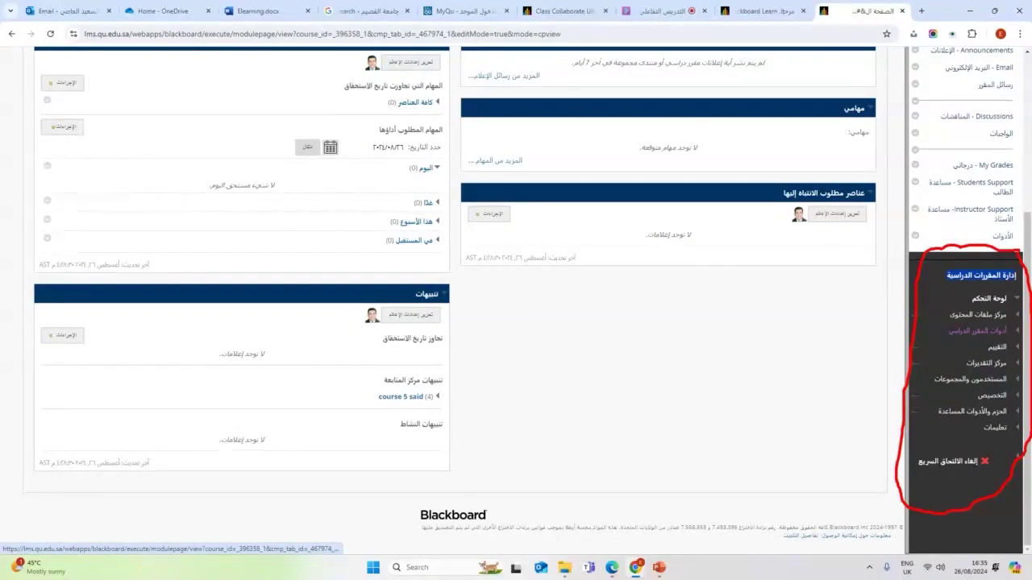
{"action": "left_click_drag", "start_coordinate": [967, 297], "coordinate": [951, 301]}
Open the course's full Grade Center (مركز التقديرات الكامل).
{"action": "left_click", "coordinate": [986, 363]}
{"action": "left_click", "coordinate": [977, 388]}
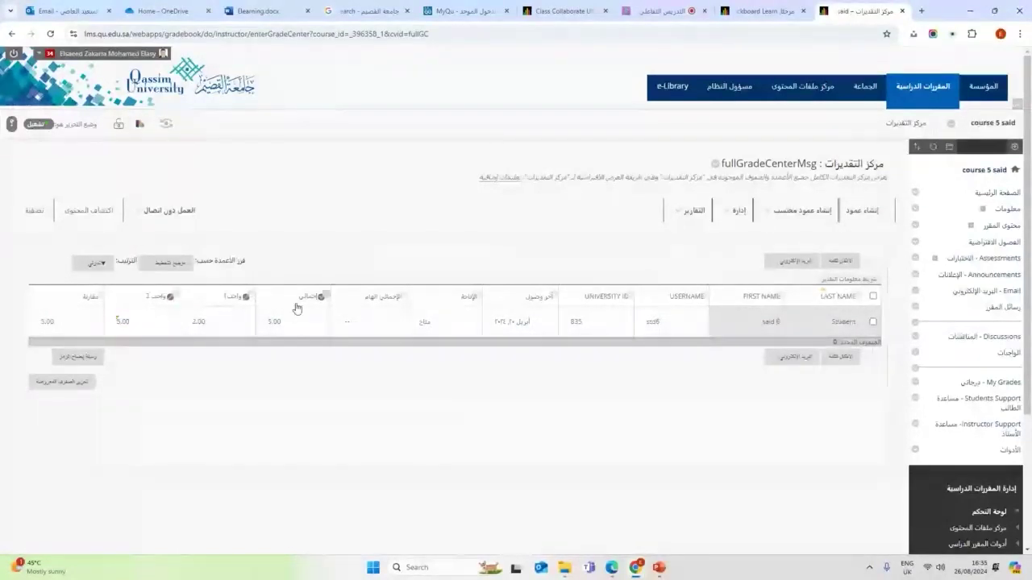
Expand المستخدمون والمجموعات in the course management area and open the course's users page (المستخدمون).
{"action": "scroll", "coordinate": [980, 403], "scroll_direction": "down", "scroll_amount": 3}
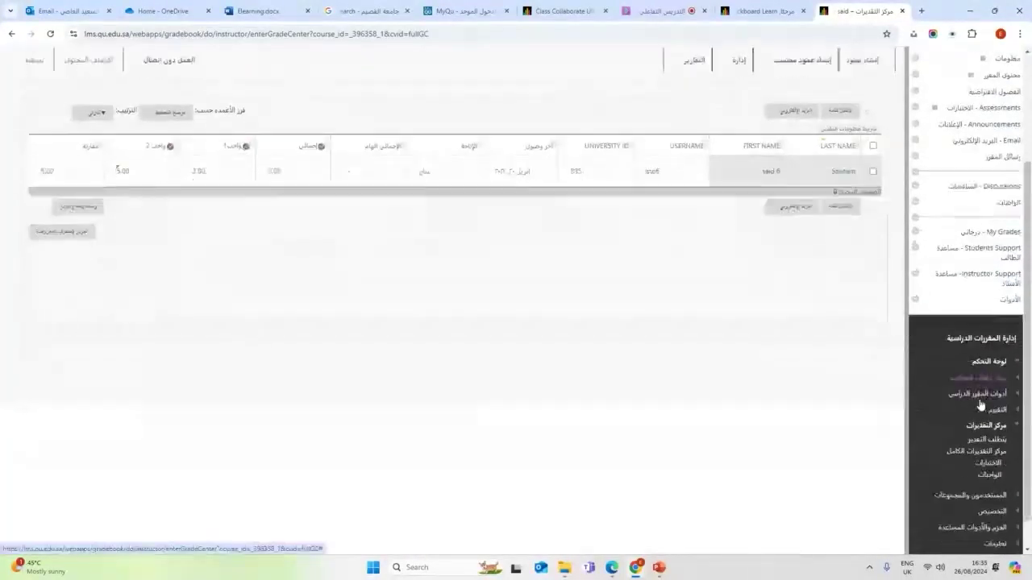
{"action": "left_click", "coordinate": [1019, 461]}
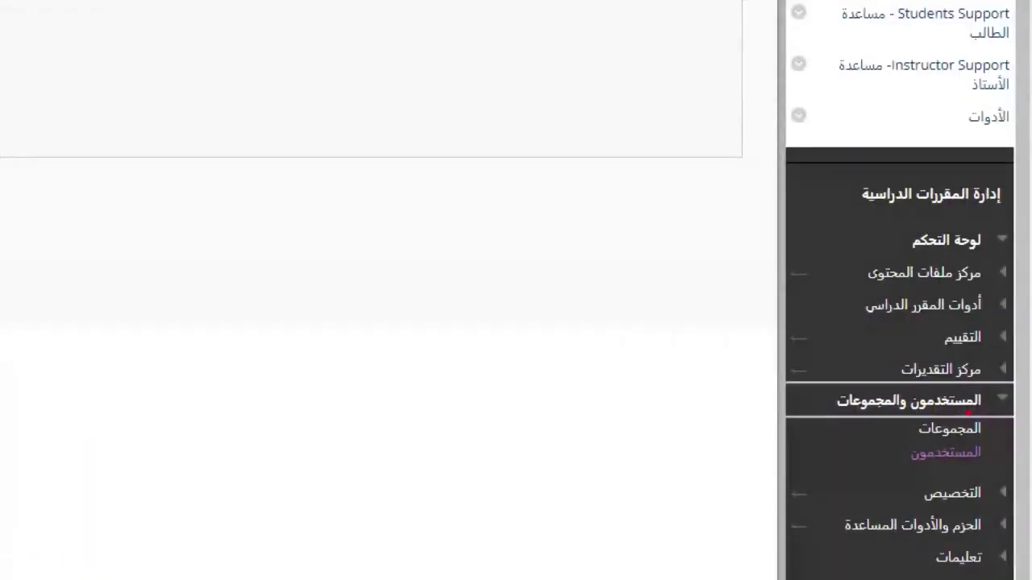
{"action": "left_click_drag", "start_coordinate": [889, 418], "coordinate": [859, 418]}
{"action": "mouse_move", "coordinate": [870, 460]}
{"action": "left_mouse_down"}
{"action": "mouse_move", "coordinate": [902, 465]}
{"action": "mouse_move", "coordinate": [895, 482]}
{"action": "mouse_move", "coordinate": [977, 456]}
{"action": "left_mouse_up"}
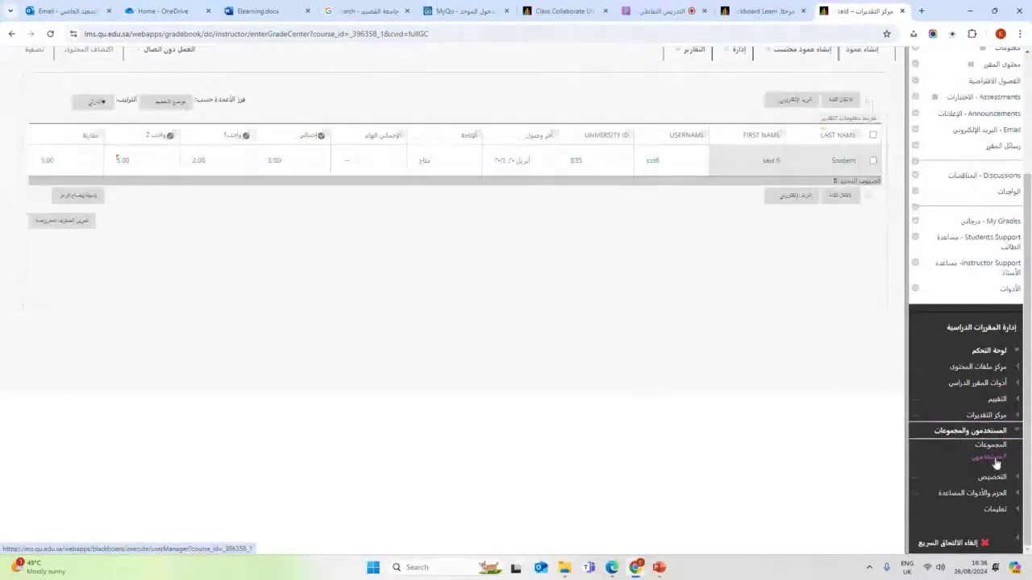
{"action": "left_click", "coordinate": [995, 459]}
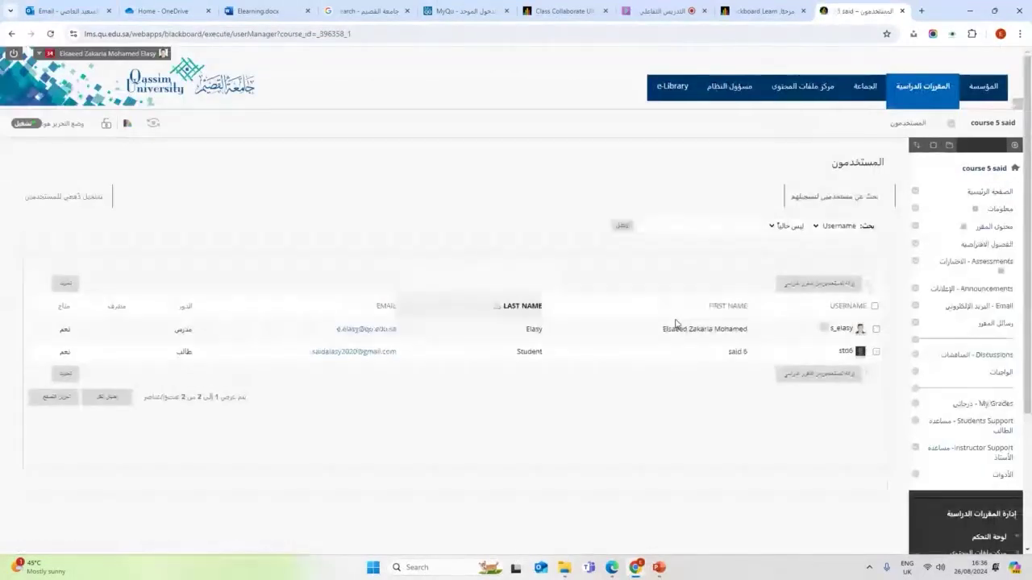
Search the course users by Username with the condition ليس خالياً (not blank).
{"action": "left_click", "coordinate": [783, 227]}
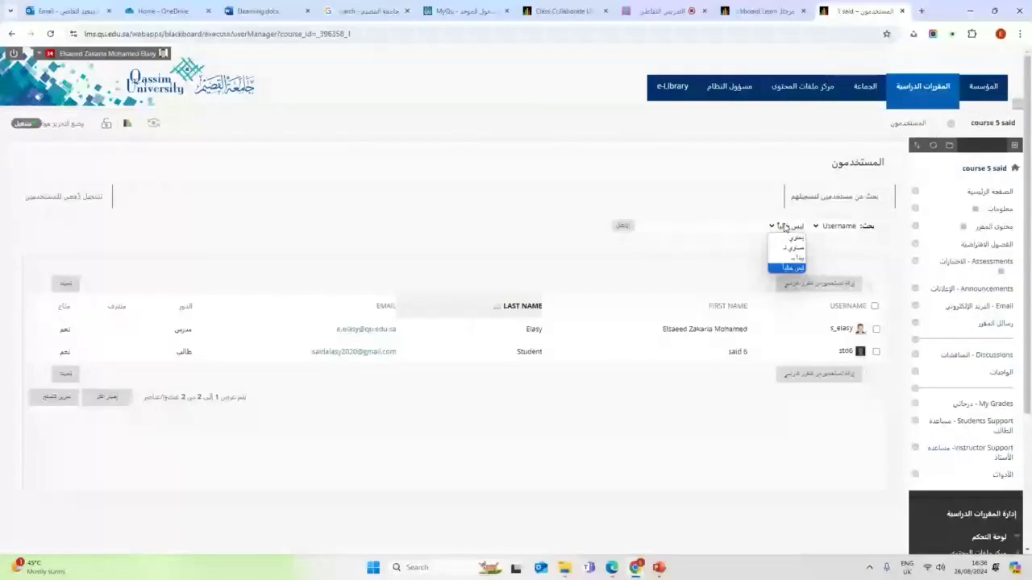
{"action": "left_click", "coordinate": [788, 274]}
{"action": "left_click", "coordinate": [621, 226]}
{"action": "left_click_drag", "start_coordinate": [750, 353], "coordinate": [700, 353]}
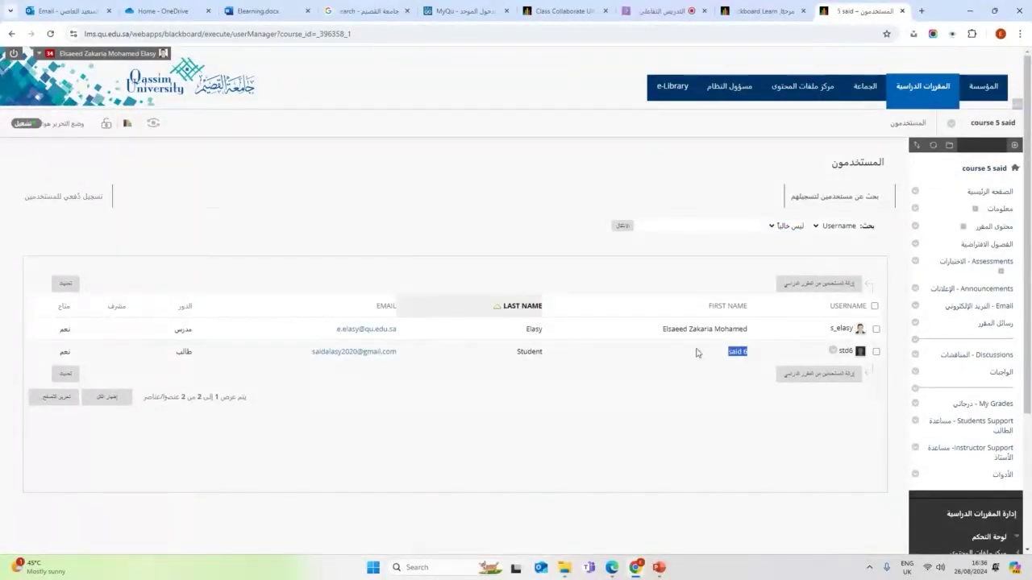
{"action": "left_click", "coordinate": [541, 404]}
{"action": "mouse_move", "coordinate": [199, 324]}
{"action": "left_mouse_down"}
{"action": "mouse_move", "coordinate": [165, 332]}
{"action": "mouse_move", "coordinate": [208, 342]}
{"action": "mouse_move", "coordinate": [212, 327]}
{"action": "left_mouse_up"}
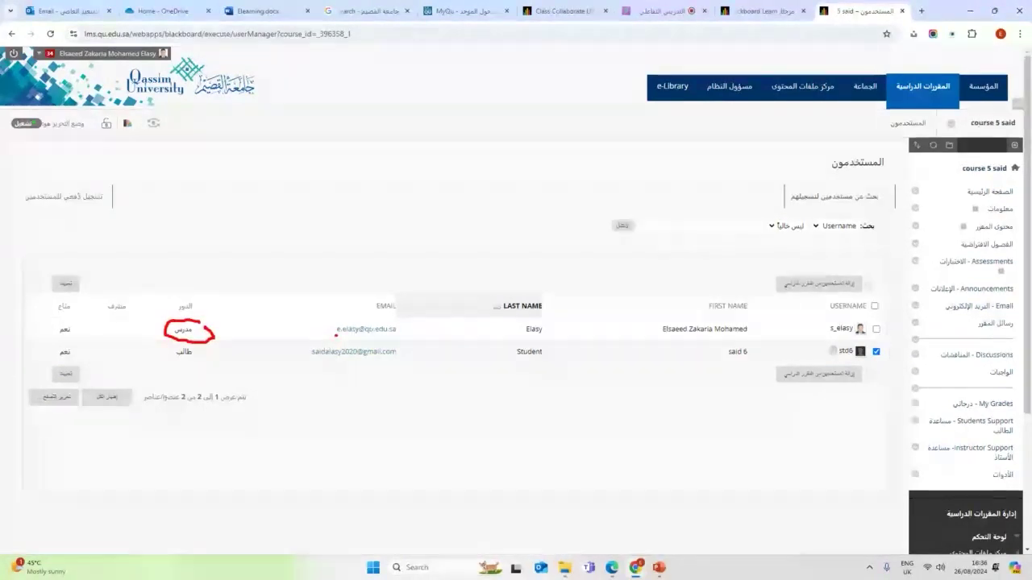
{"action": "left_click_drag", "start_coordinate": [336, 335], "coordinate": [376, 327]}
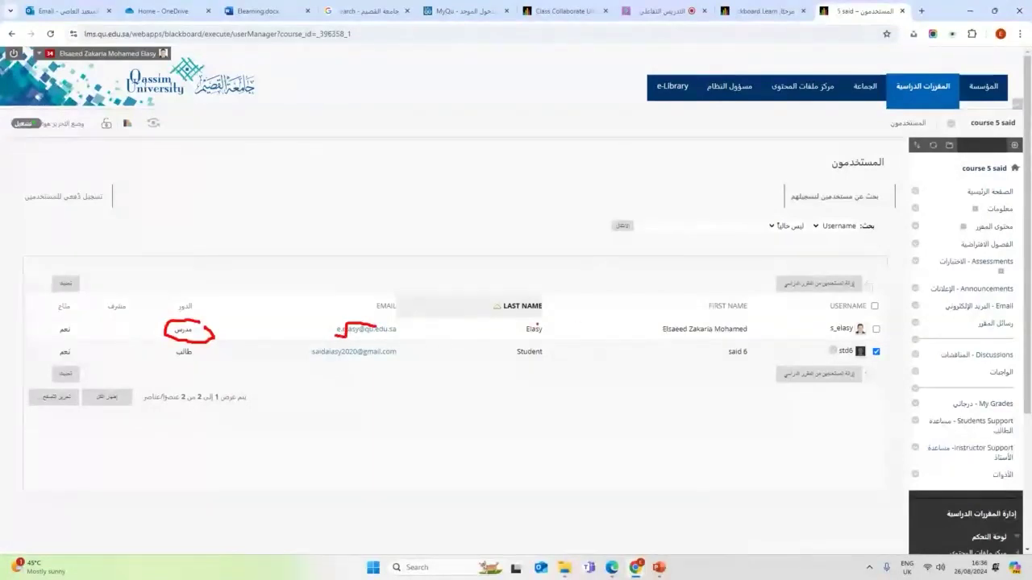
{"action": "left_click_drag", "start_coordinate": [696, 342], "coordinate": [725, 340]}
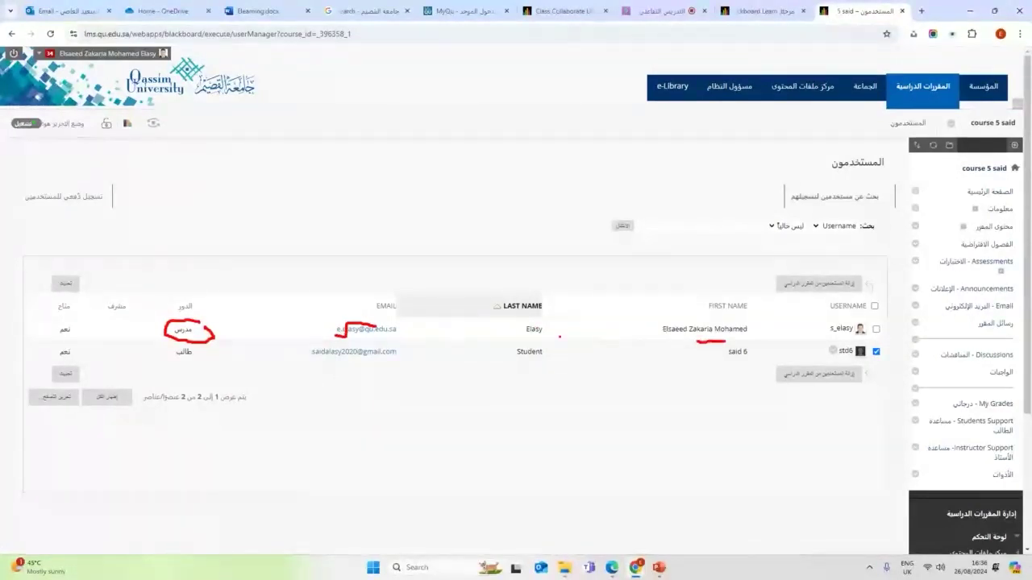
{"action": "left_click_drag", "start_coordinate": [518, 338], "coordinate": [542, 337]}
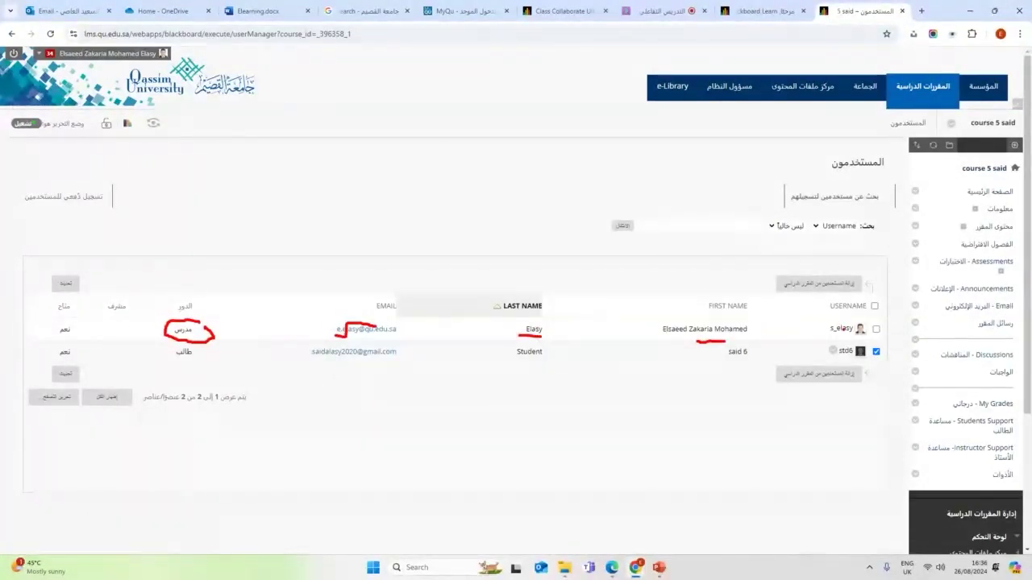
{"action": "mouse_move", "coordinate": [835, 339]}
{"action": "left_mouse_down"}
{"action": "mouse_move", "coordinate": [849, 336]}
{"action": "mouse_move", "coordinate": [852, 357]}
{"action": "left_mouse_up"}
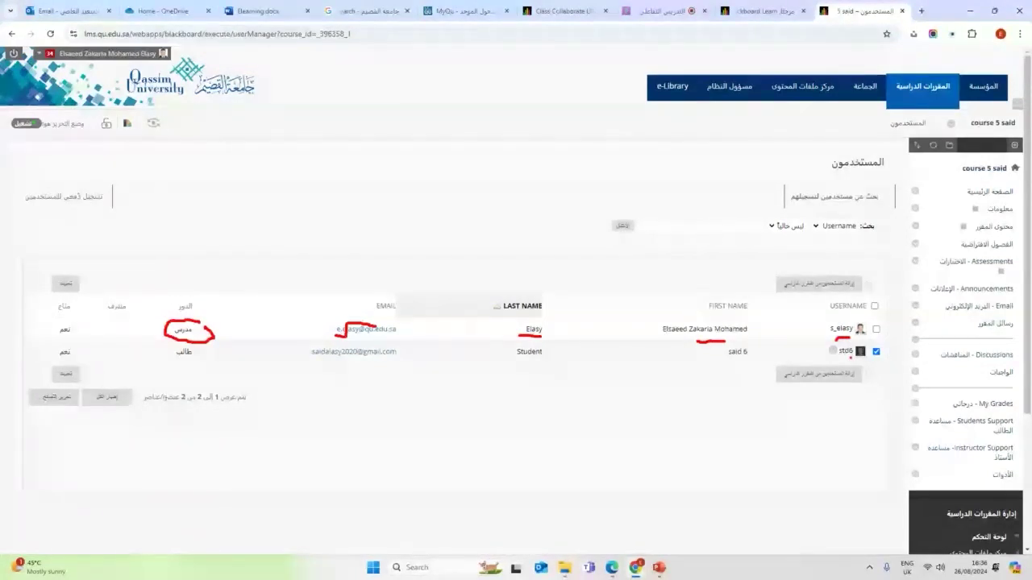
{"action": "left_click", "coordinate": [745, 360]}
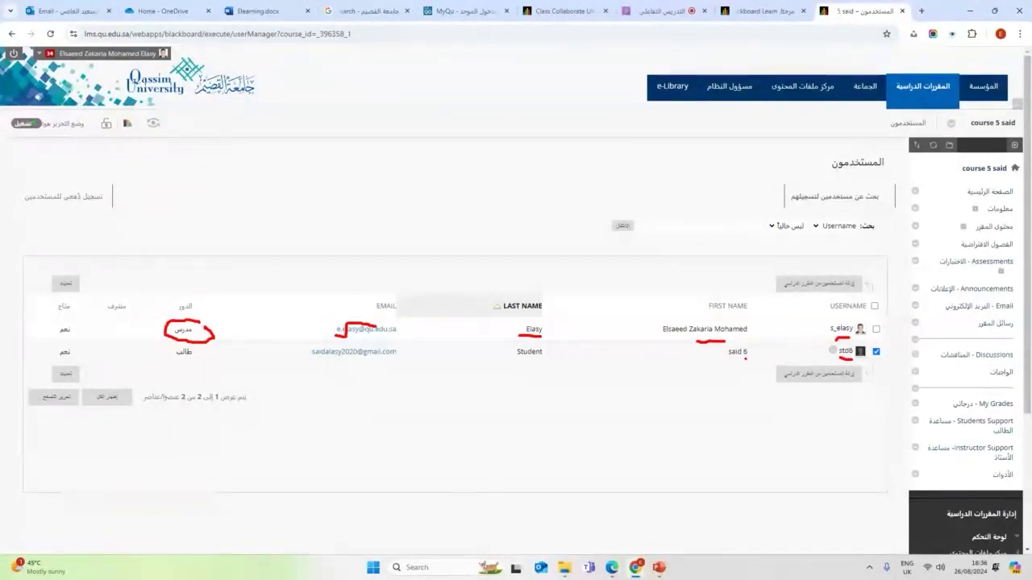
{"action": "left_click_drag", "start_coordinate": [740, 362], "coordinate": [723, 361]}
{"action": "left_click_drag", "start_coordinate": [547, 360], "coordinate": [519, 362]}
{"action": "left_click_drag", "start_coordinate": [368, 366], "coordinate": [333, 366]}
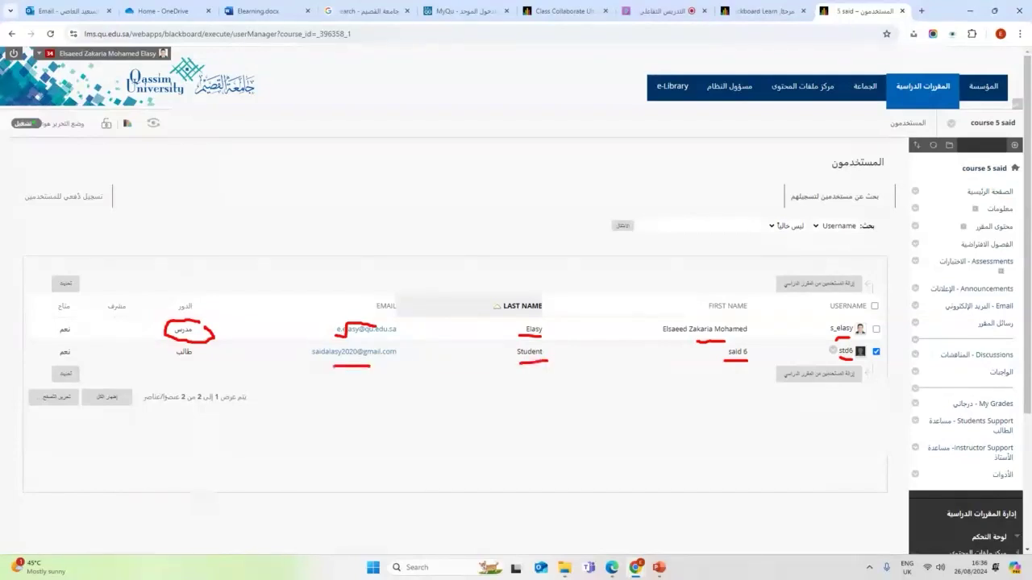
{"action": "mouse_move", "coordinate": [191, 360]}
{"action": "left_mouse_down"}
{"action": "mouse_move", "coordinate": [170, 361]}
{"action": "mouse_move", "coordinate": [138, 403]}
{"action": "mouse_move", "coordinate": [274, 420]}
{"action": "mouse_move", "coordinate": [190, 369]}
{"action": "left_mouse_up"}
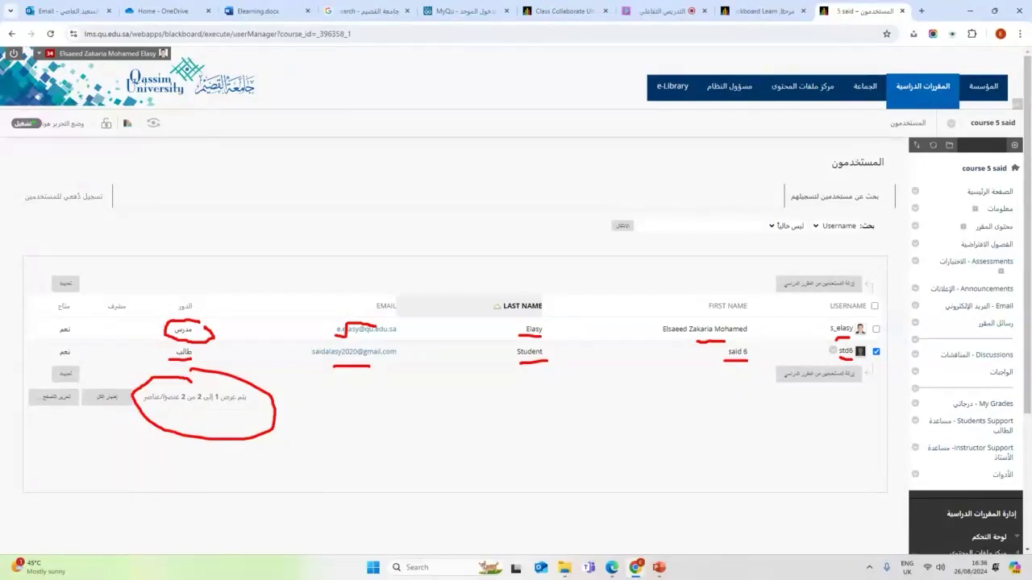
{"action": "mouse_move", "coordinate": [629, 331]}
{"action": "left_mouse_down"}
{"action": "mouse_move", "coordinate": [601, 292]}
{"action": "mouse_move", "coordinate": [629, 311]}
{"action": "left_mouse_up"}
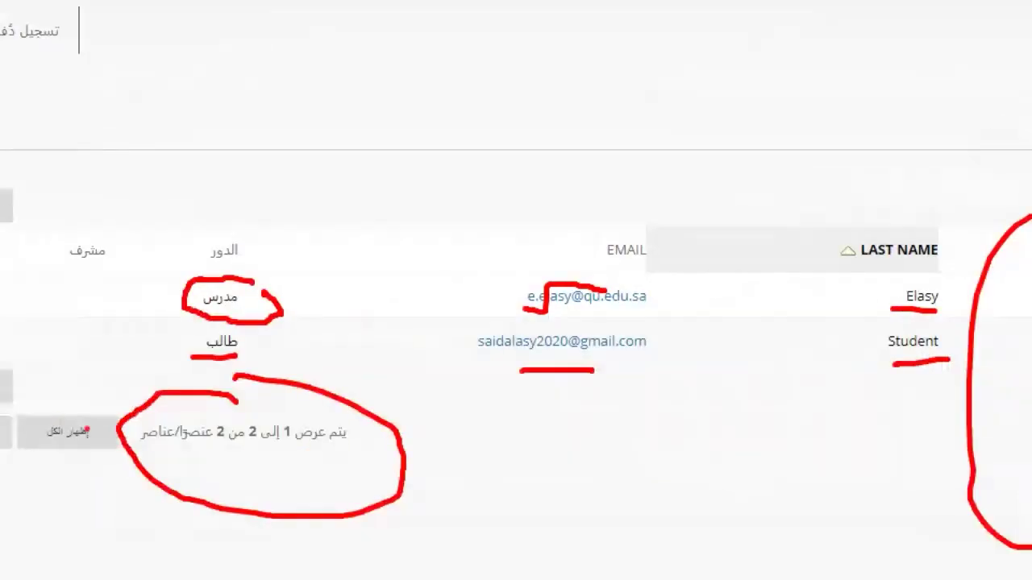
{"action": "mouse_move", "coordinate": [107, 413]}
{"action": "left_mouse_down"}
{"action": "mouse_move", "coordinate": [32, 460]}
{"action": "mouse_move", "coordinate": [101, 439]}
{"action": "mouse_move", "coordinate": [91, 432]}
{"action": "left_mouse_up"}
{"action": "left_click_drag", "start_coordinate": [51, 323], "coordinate": [63, 383]}
{"action": "left_click_drag", "start_coordinate": [77, 372], "coordinate": [60, 396]}
{"action": "left_click_drag", "start_coordinate": [45, 385], "coordinate": [61, 398]}
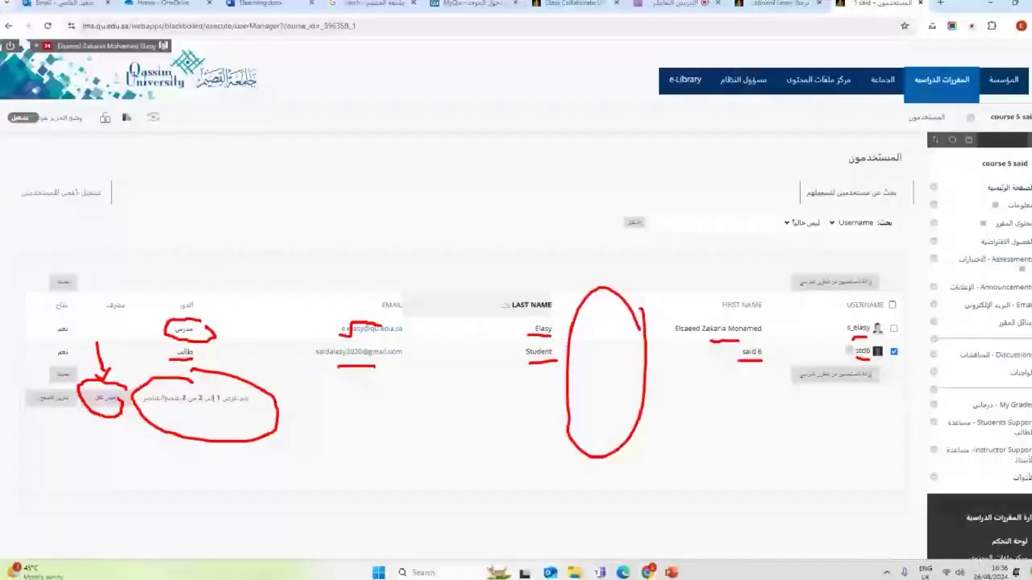
{"action": "key", "text": "Escape"}
Display all enrolled users on one page (إظهار الكل) and look over the list.
{"action": "scroll", "coordinate": [544, 384], "scroll_direction": "down", "scroll_amount": 3}
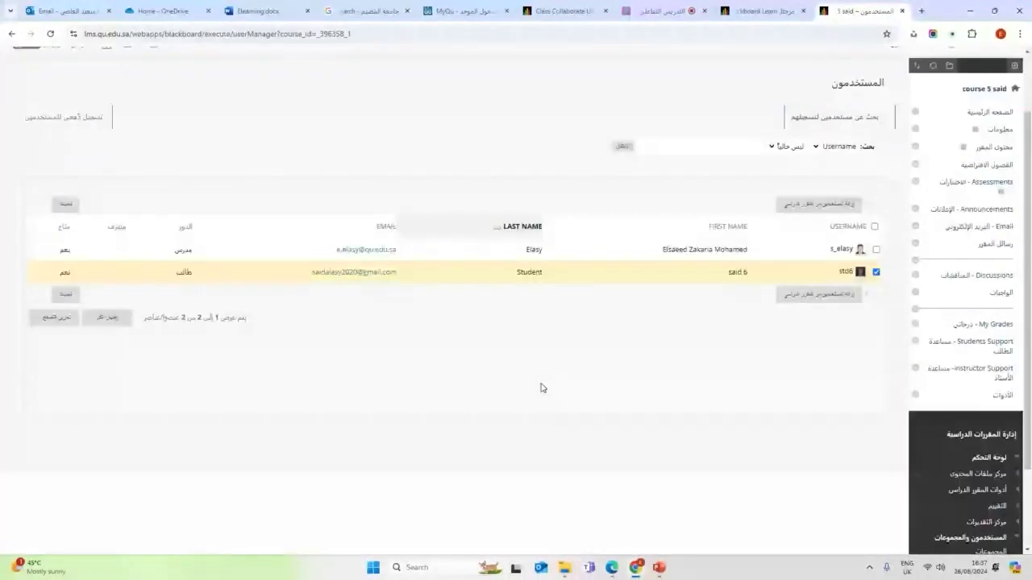
{"action": "scroll", "coordinate": [431, 356], "scroll_direction": "up", "scroll_amount": 2}
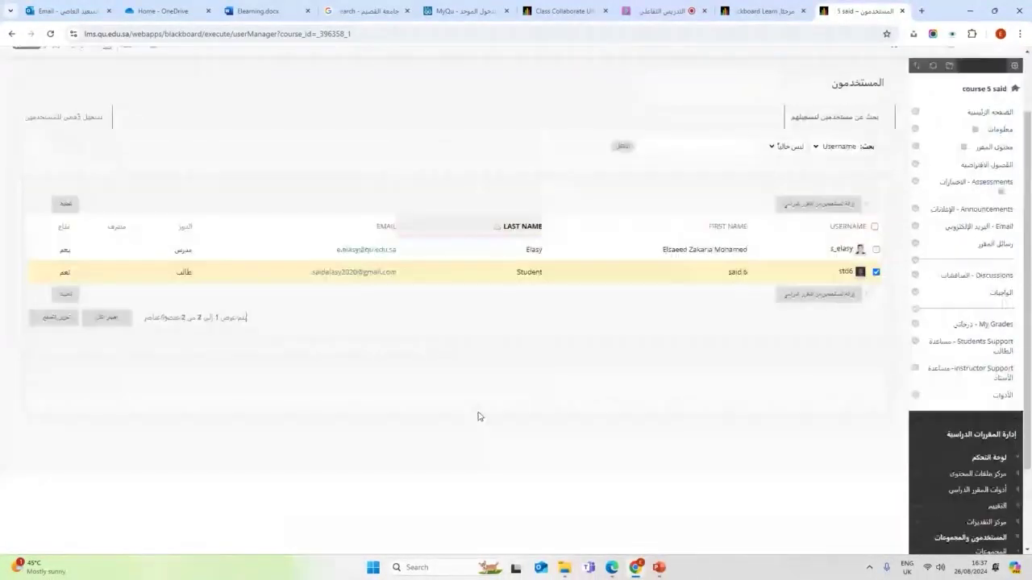
{"action": "scroll", "coordinate": [478, 416], "scroll_direction": "up", "scroll_amount": 2}
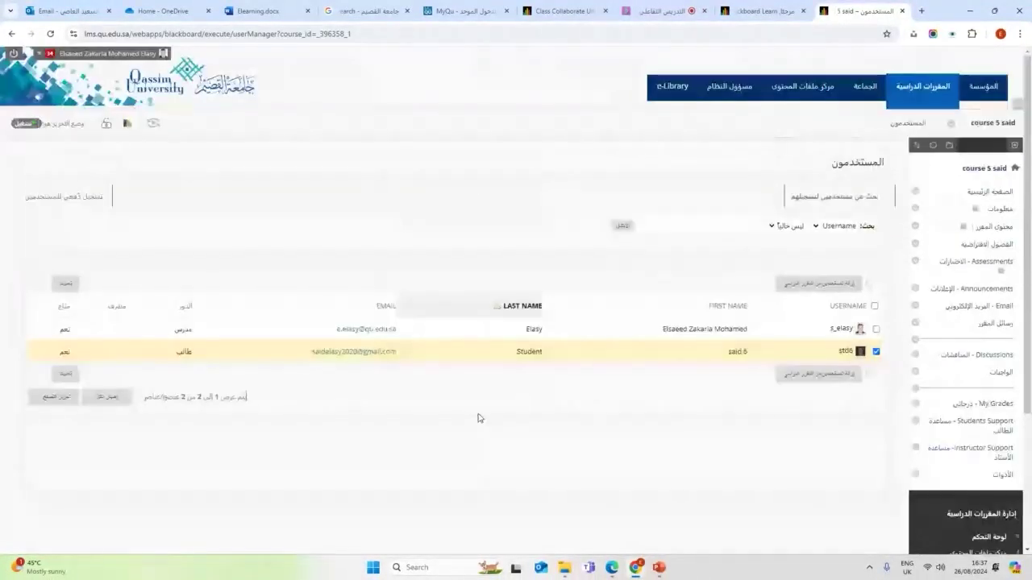
{"action": "left_click", "coordinate": [102, 400]}
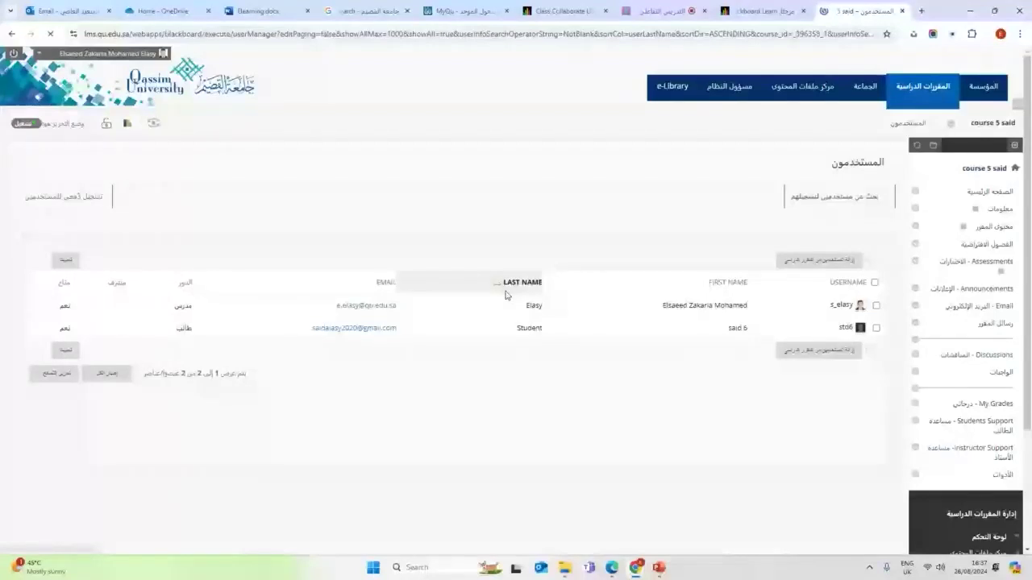
{"action": "scroll", "coordinate": [564, 331], "scroll_direction": "down", "scroll_amount": 2}
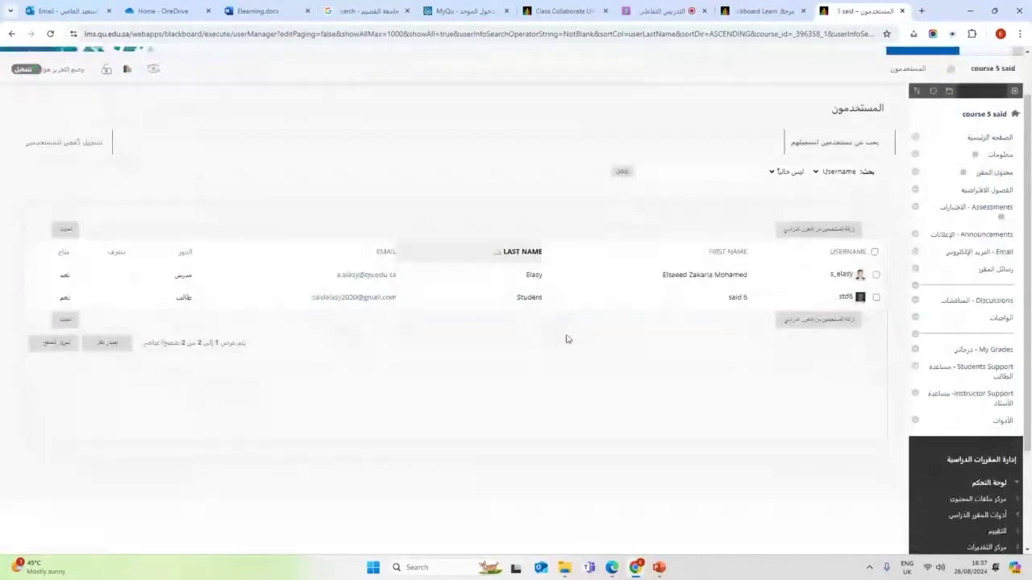
Look over the edit mode control, the course menu items and the course management area from the users page.
{"action": "scroll", "coordinate": [566, 339], "scroll_direction": "up", "scroll_amount": 2}
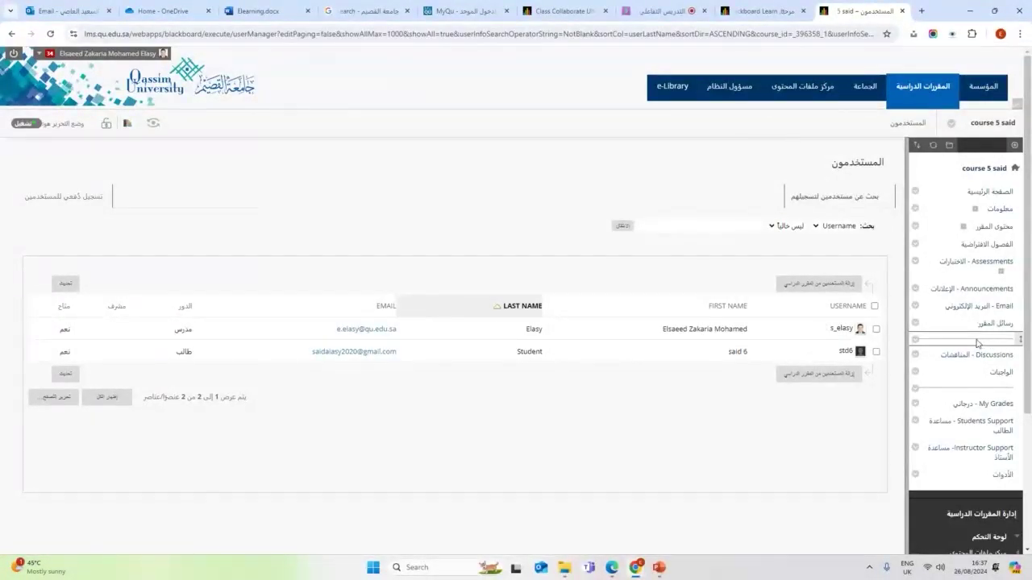
{"action": "scroll", "coordinate": [971, 403], "scroll_direction": "down", "scroll_amount": 3}
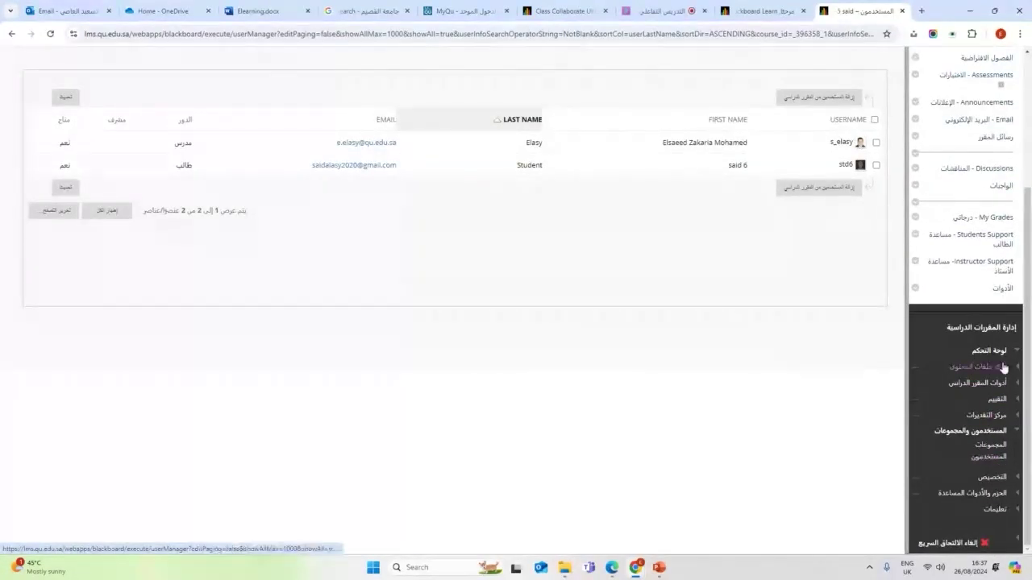
{"action": "scroll", "coordinate": [986, 487], "scroll_direction": "up", "scroll_amount": 2}
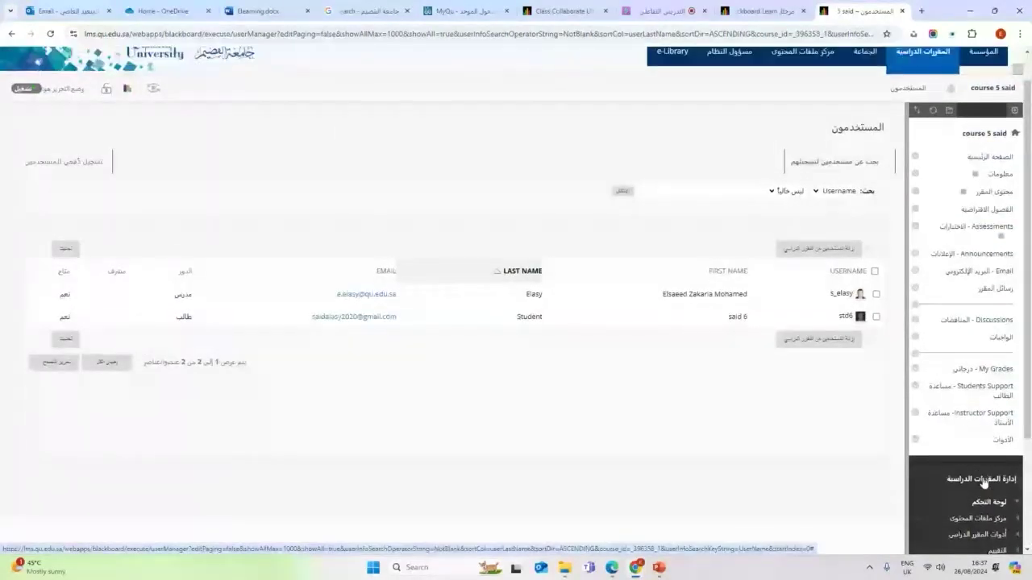
{"action": "scroll", "coordinate": [983, 482], "scroll_direction": "up", "scroll_amount": 1}
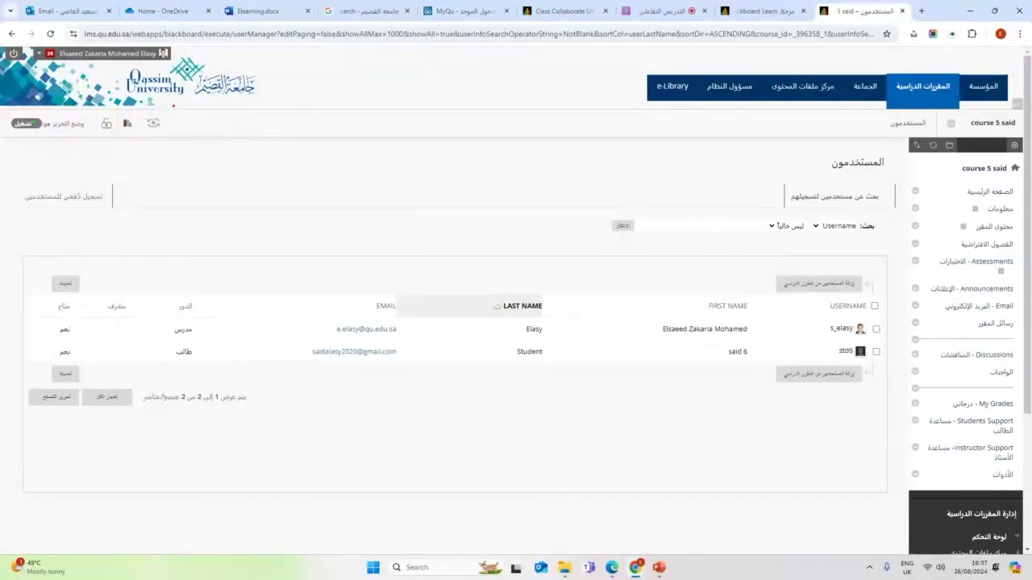
{"action": "mouse_move", "coordinate": [120, 91]}
{"action": "left_mouse_down"}
{"action": "mouse_move", "coordinate": [161, 179]}
{"action": "mouse_move", "coordinate": [174, 101]}
{"action": "left_mouse_up"}
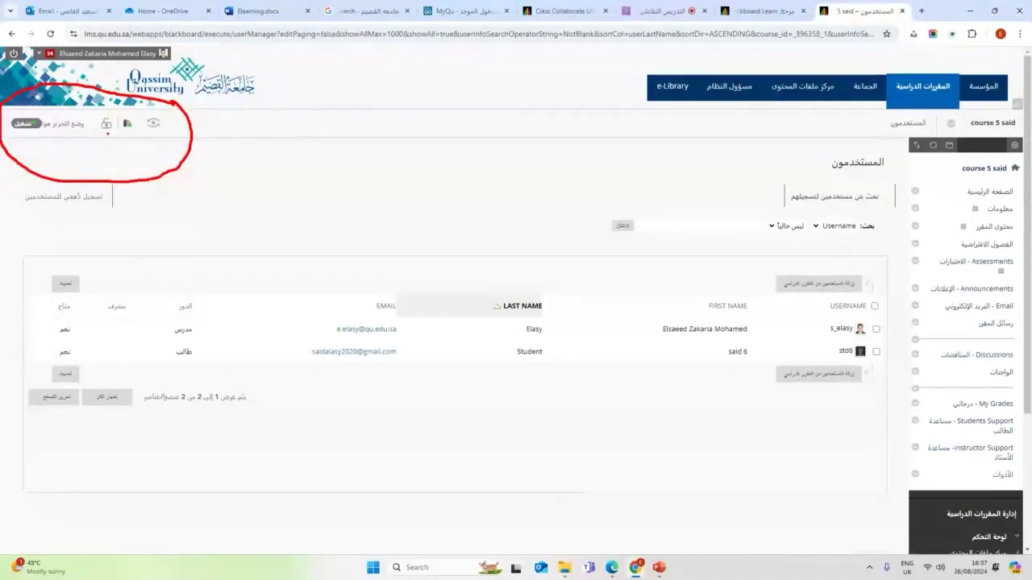
{"action": "key", "text": "Escape"}
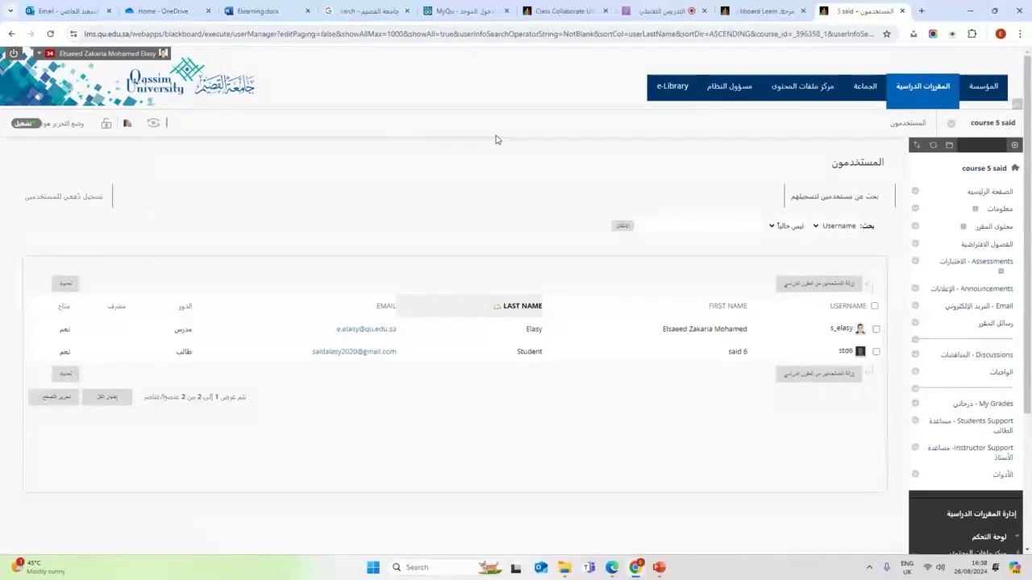
{"action": "double_click", "coordinate": [61, 123]}
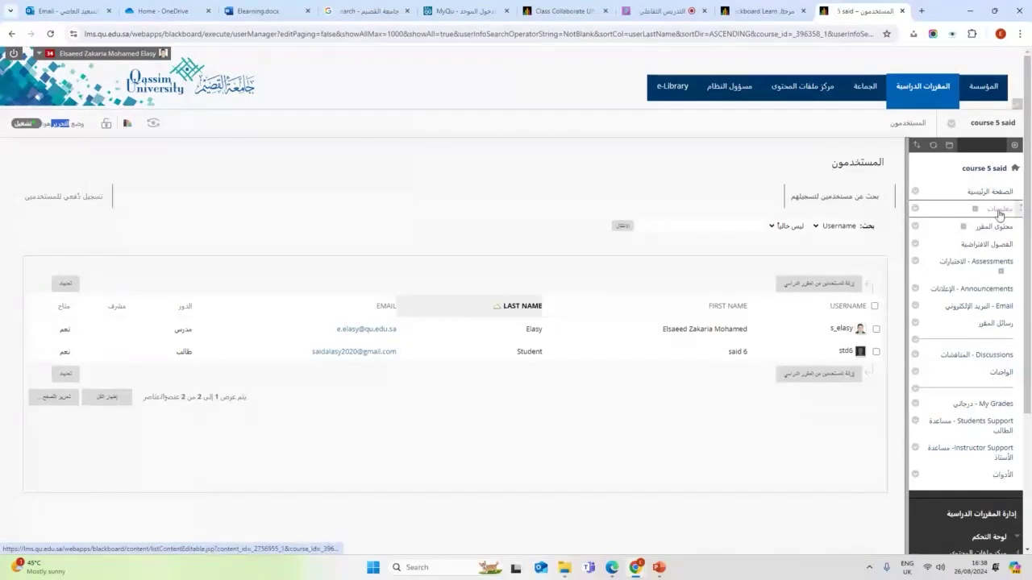
{"action": "mouse_move", "coordinate": [1020, 156]}
{"action": "left_mouse_down"}
{"action": "mouse_move", "coordinate": [933, 170]}
{"action": "mouse_move", "coordinate": [900, 217]}
{"action": "mouse_move", "coordinate": [898, 395]}
{"action": "mouse_move", "coordinate": [913, 504]}
{"action": "left_mouse_up"}
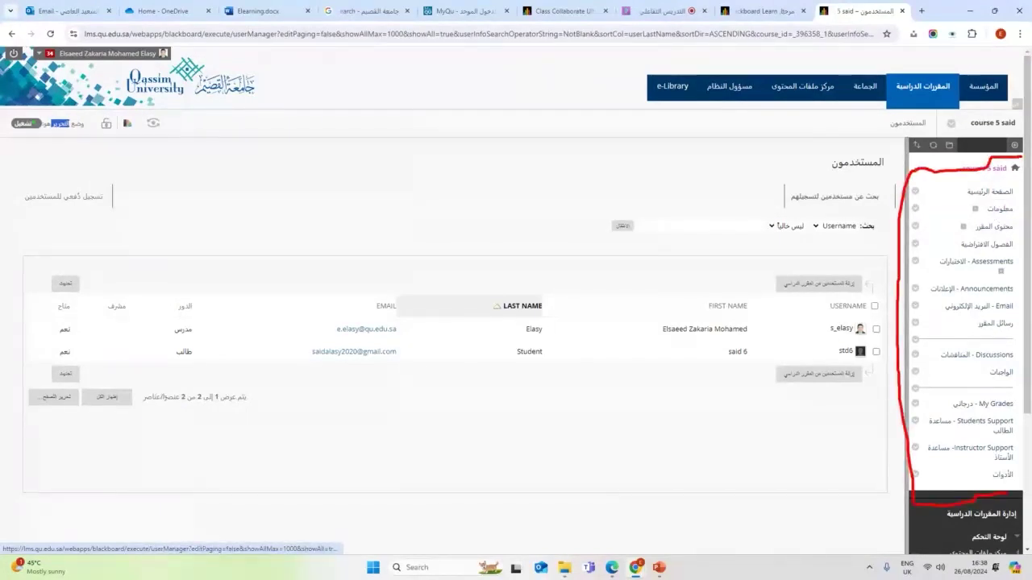
{"action": "key", "text": "Escape"}
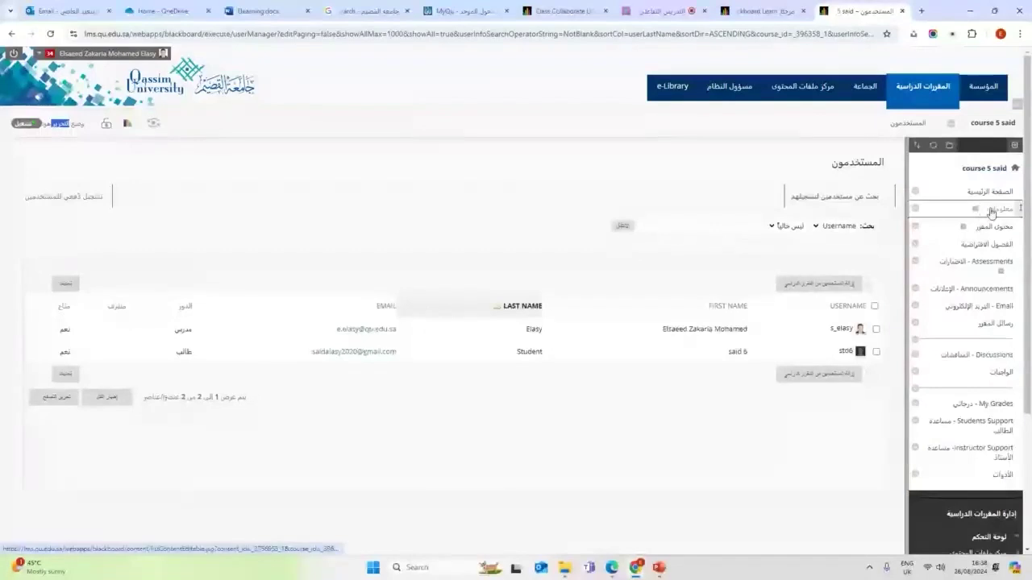
Rename the course menu link محتوى المقرر to المحتوى.
{"action": "left_click", "coordinate": [916, 228]}
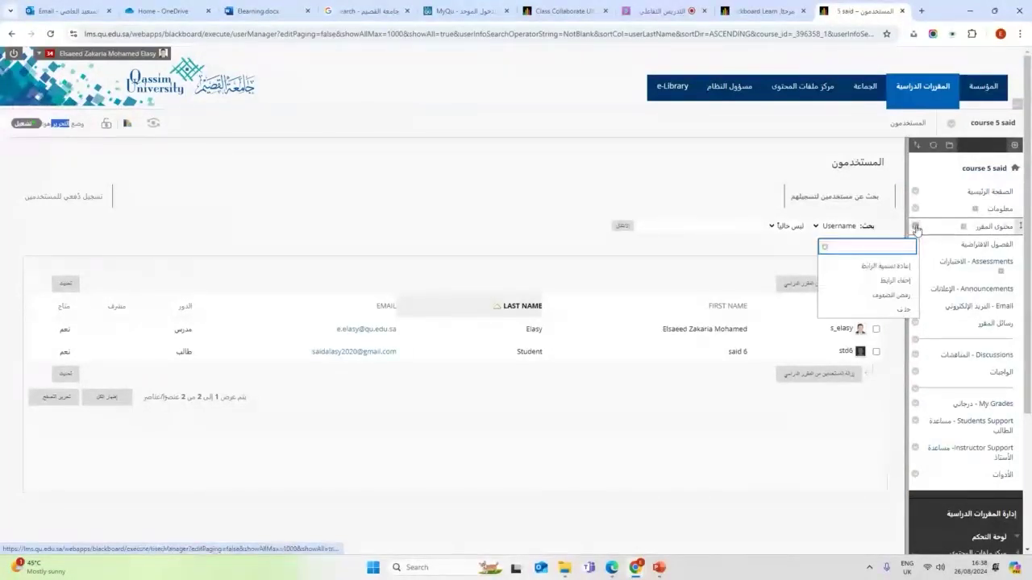
{"action": "left_click", "coordinate": [892, 268]}
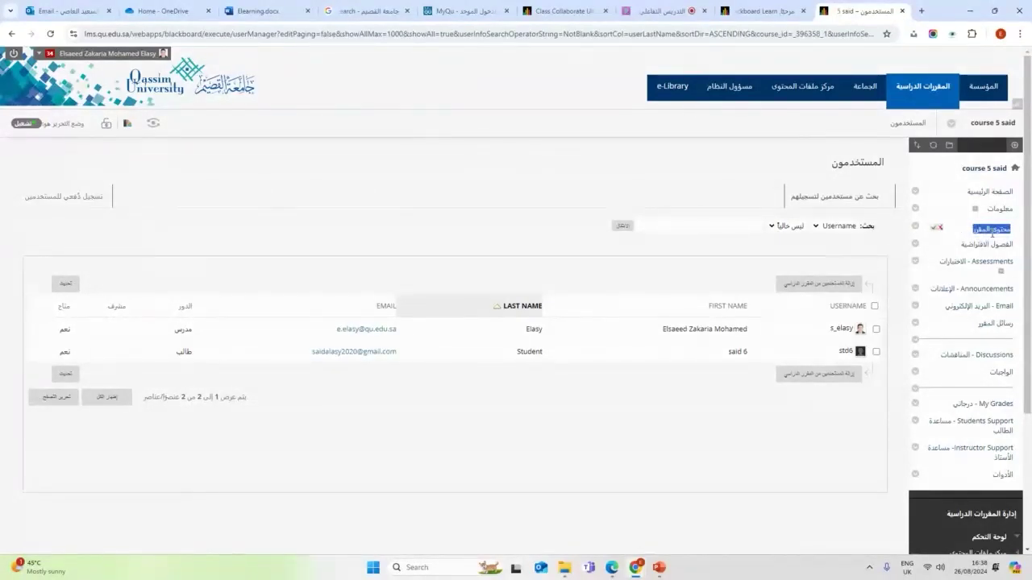
{"action": "type", "text": "hg"}
{"action": "key", "text": "alt+shift"}
{"action": "type", "text": "المحتوى"}
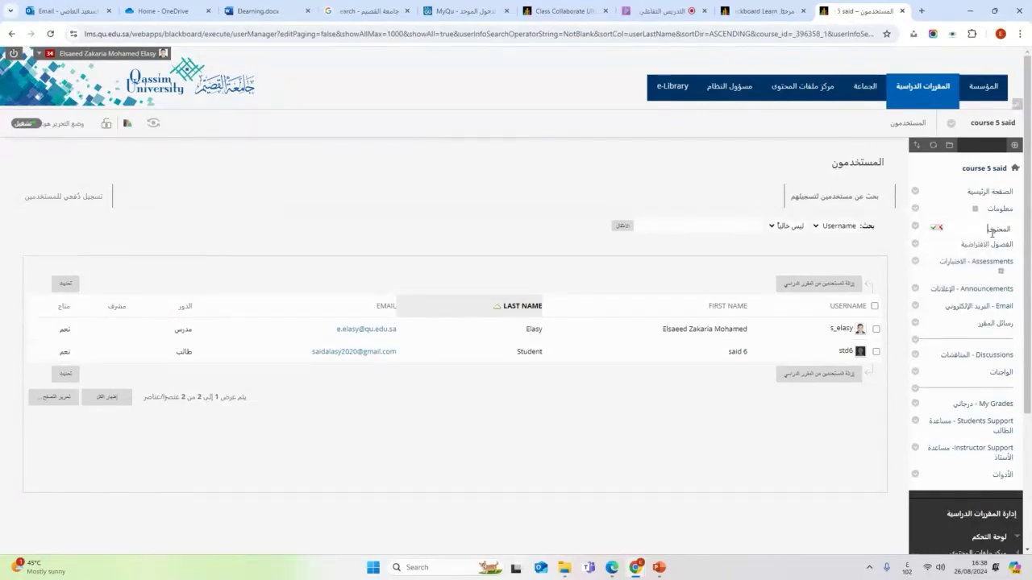
{"action": "left_click", "coordinate": [933, 232]}
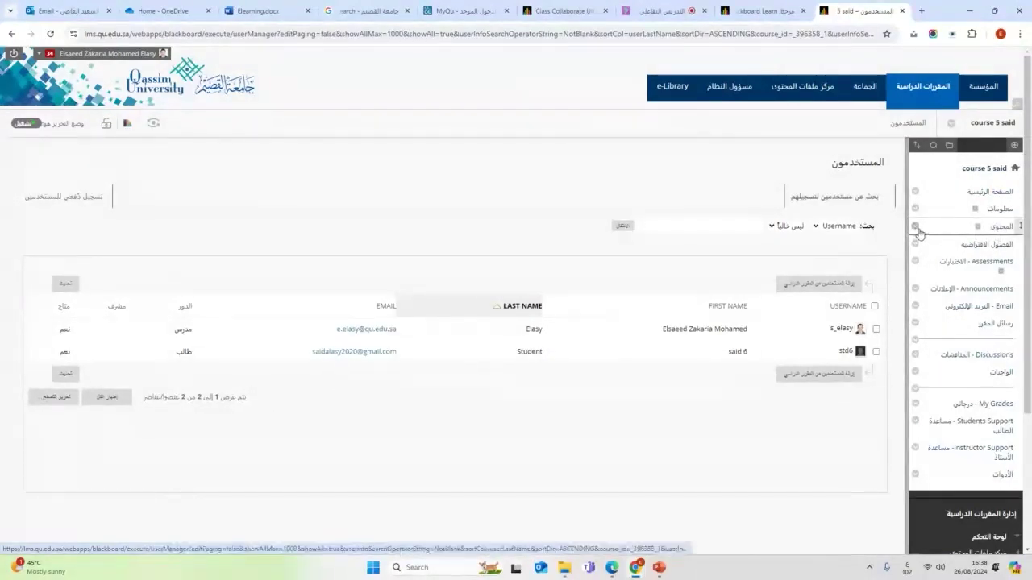
{"action": "left_click", "coordinate": [916, 228]}
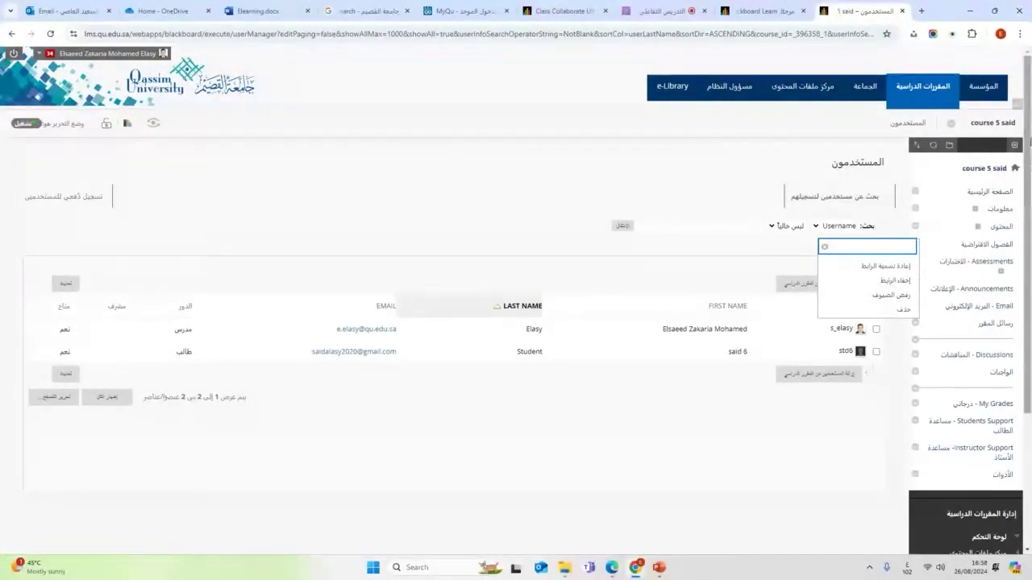
{"action": "left_click", "coordinate": [532, 154]}
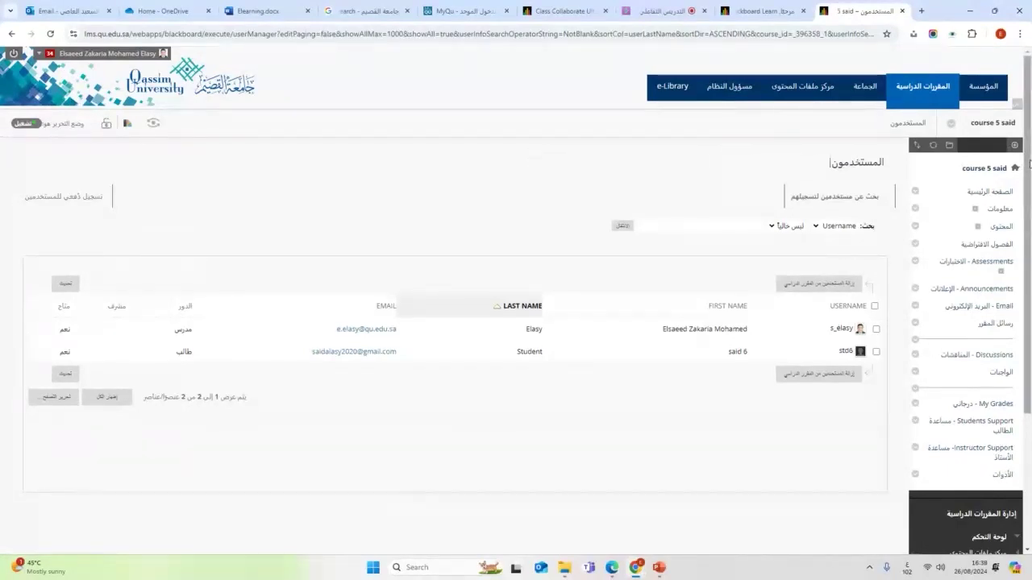
{"action": "left_click", "coordinate": [1014, 144]}
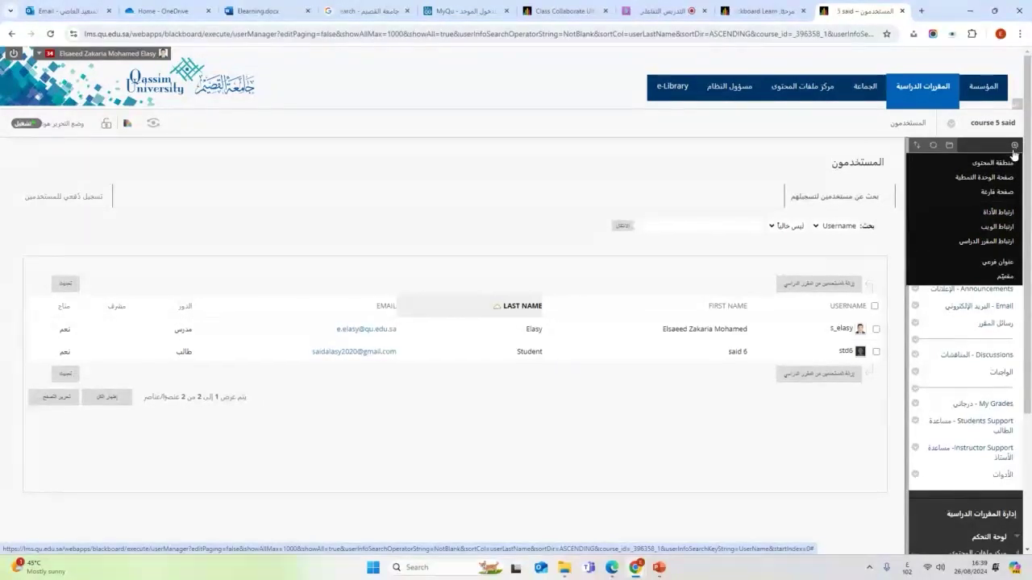
{"action": "left_click", "coordinate": [363, 161]}
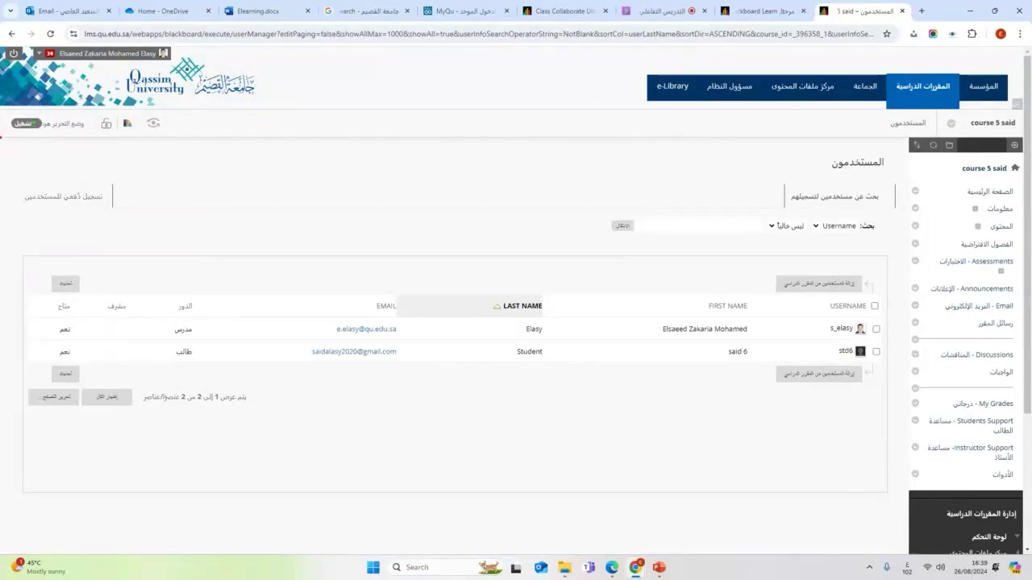
Turn off the course's edit mode (وضع التحرير).
{"action": "left_click_drag", "start_coordinate": [82, 132], "coordinate": [68, 131]}
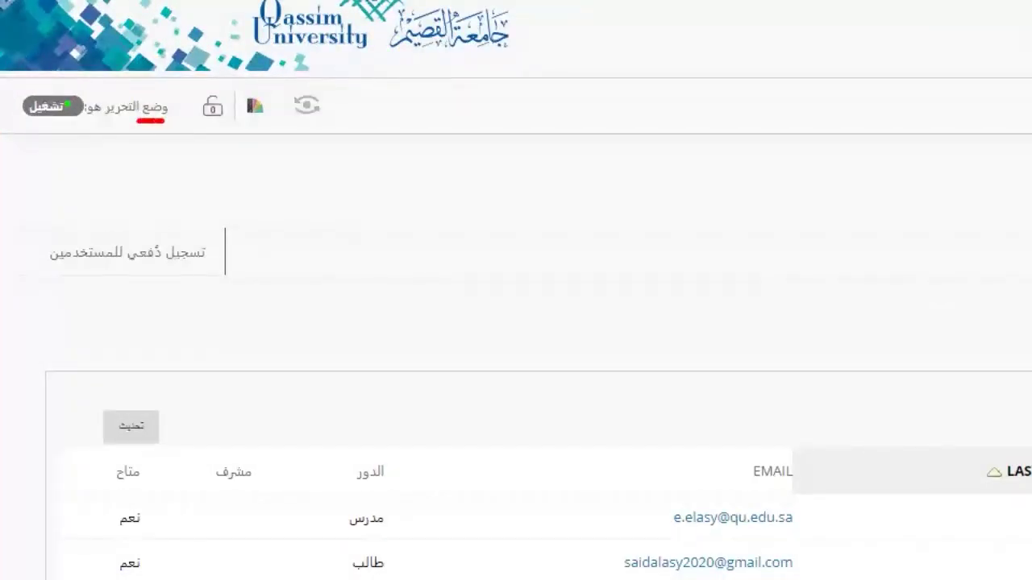
{"action": "left_click_drag", "start_coordinate": [137, 121], "coordinate": [96, 121]}
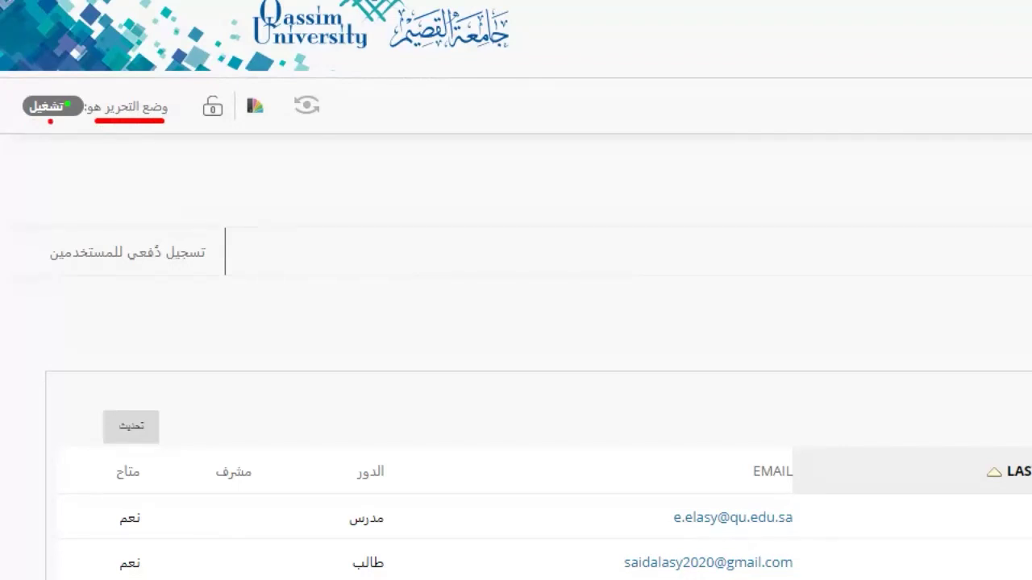
{"action": "left_click", "coordinate": [53, 106]}
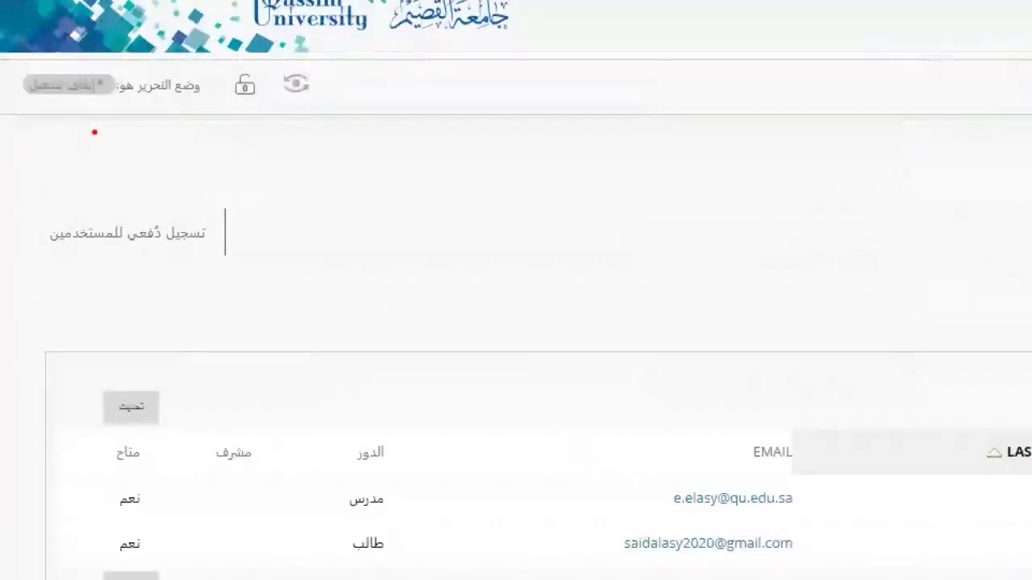
{"action": "left_click_drag", "start_coordinate": [49, 98], "coordinate": [35, 99]}
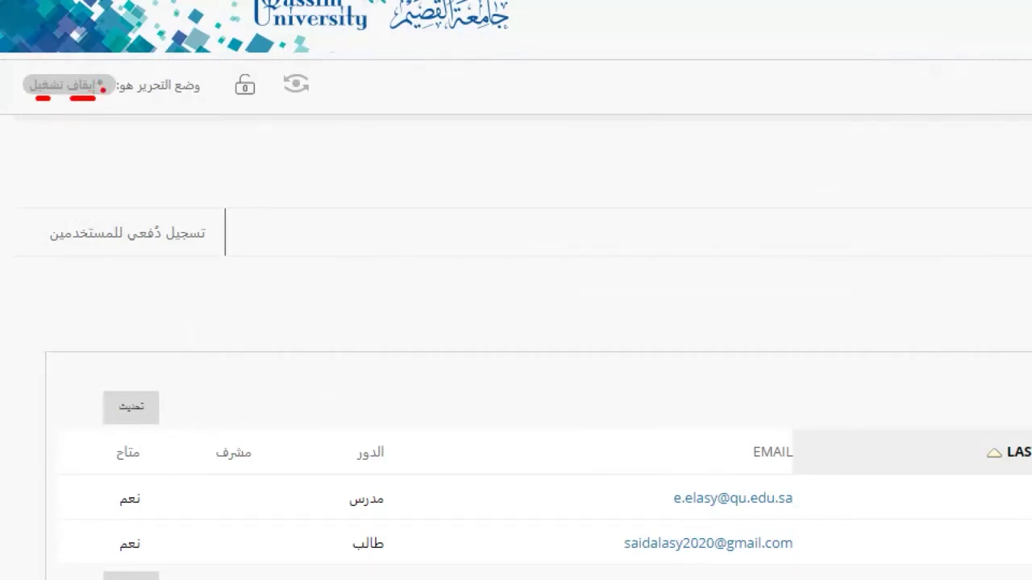
Examine the course menu with edit mode off, checking the virtual classes link, the item options and the add-item control.
{"action": "left_click_drag", "start_coordinate": [188, 96], "coordinate": [147, 100]}
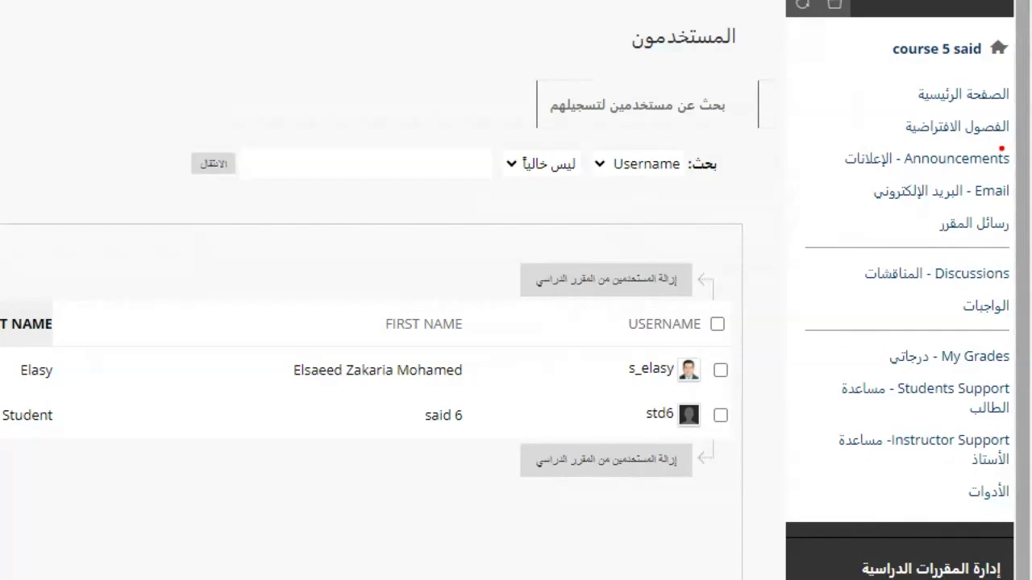
{"action": "left_click_drag", "start_coordinate": [1001, 148], "coordinate": [906, 145]}
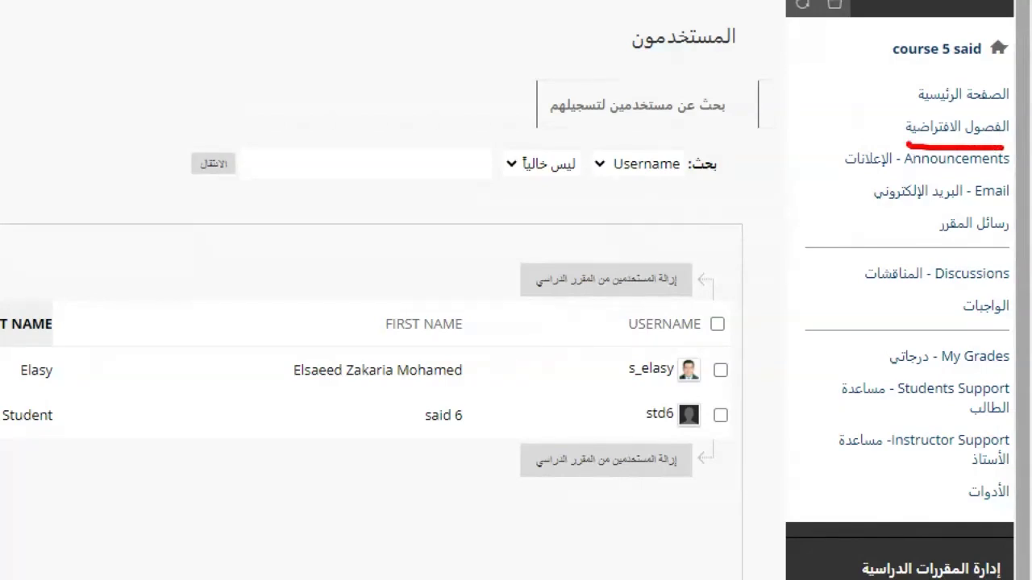
{"action": "mouse_move", "coordinate": [810, 116]}
{"action": "left_mouse_down"}
{"action": "mouse_move", "coordinate": [806, 138]}
{"action": "mouse_move", "coordinate": [820, 121]}
{"action": "left_mouse_up"}
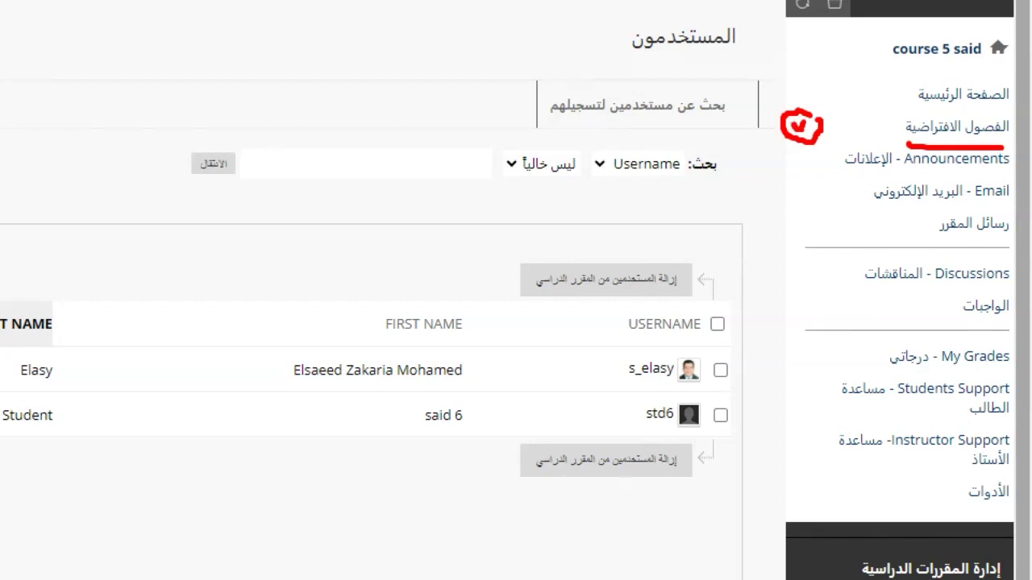
{"action": "key", "text": "Escape"}
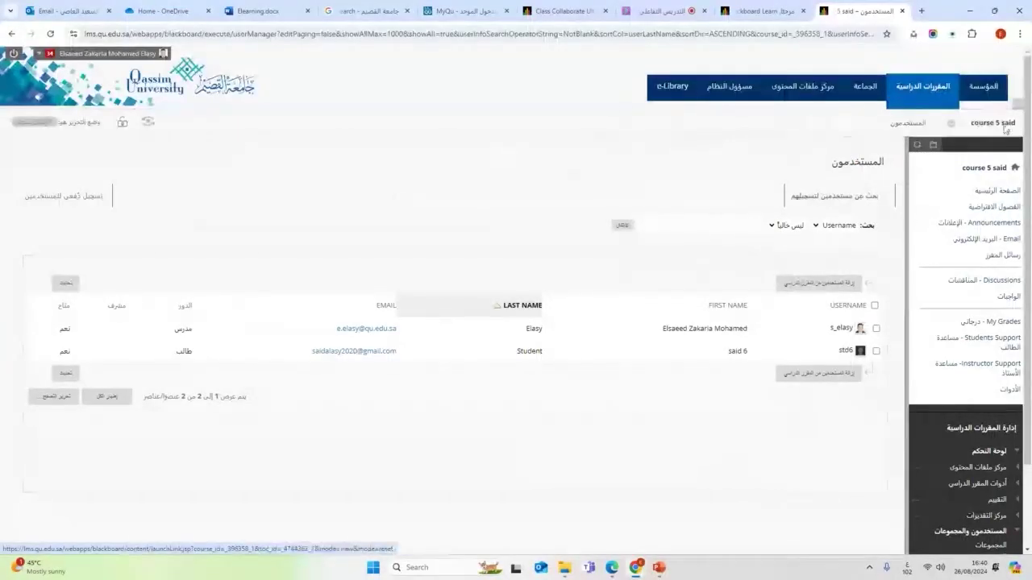
{"action": "key", "text": "ctrl+1"}
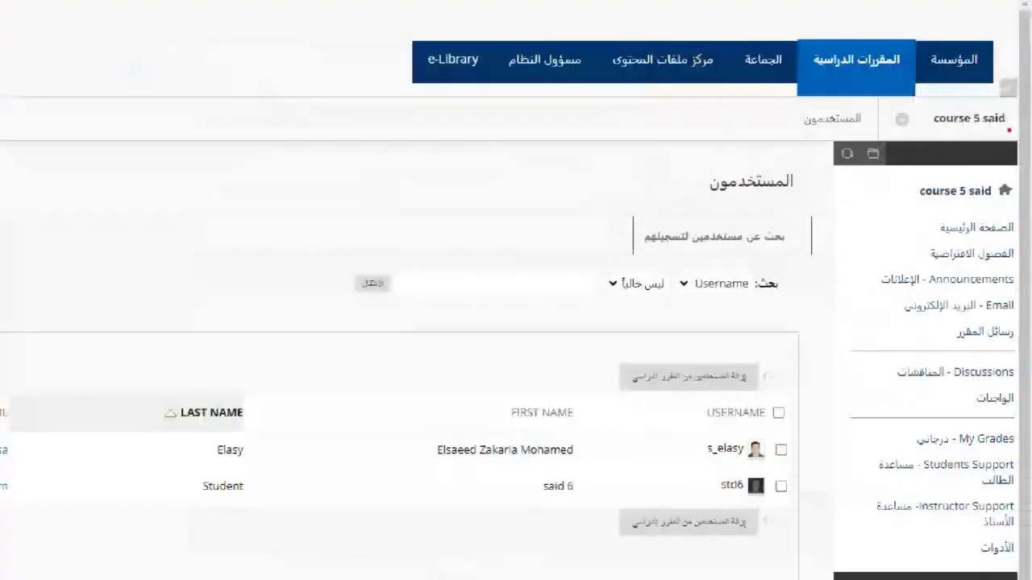
{"action": "mouse_move", "coordinate": [1019, 137]}
{"action": "left_mouse_down"}
{"action": "mouse_move", "coordinate": [1000, 176]}
{"action": "mouse_move", "coordinate": [987, 165]}
{"action": "left_mouse_up"}
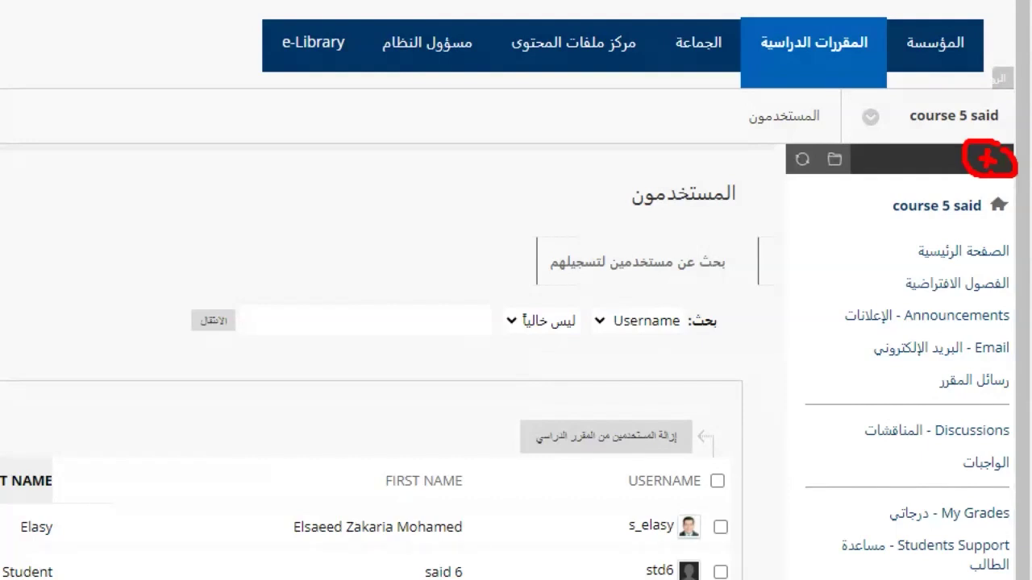
{"action": "left_click_drag", "start_coordinate": [813, 240], "coordinate": [816, 387]}
{"action": "left_click_drag", "start_coordinate": [842, 383], "coordinate": [794, 395]}
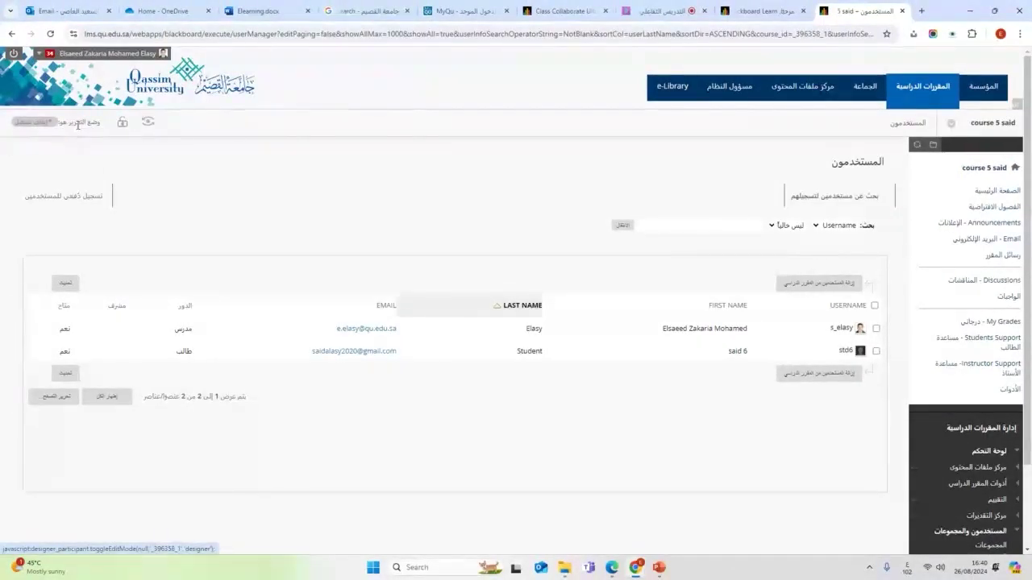
Switch edit mode (وضع التحرير) back on and check the hidden links and item options in the course menu.
{"action": "left_click_drag", "start_coordinate": [100, 121], "coordinate": [34, 127]}
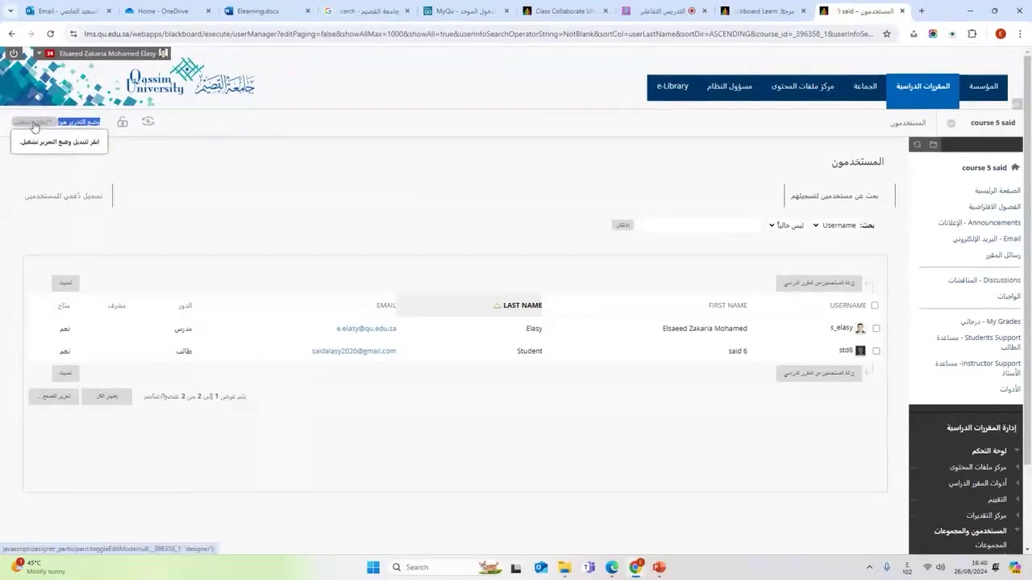
{"action": "left_click", "coordinate": [29, 127]}
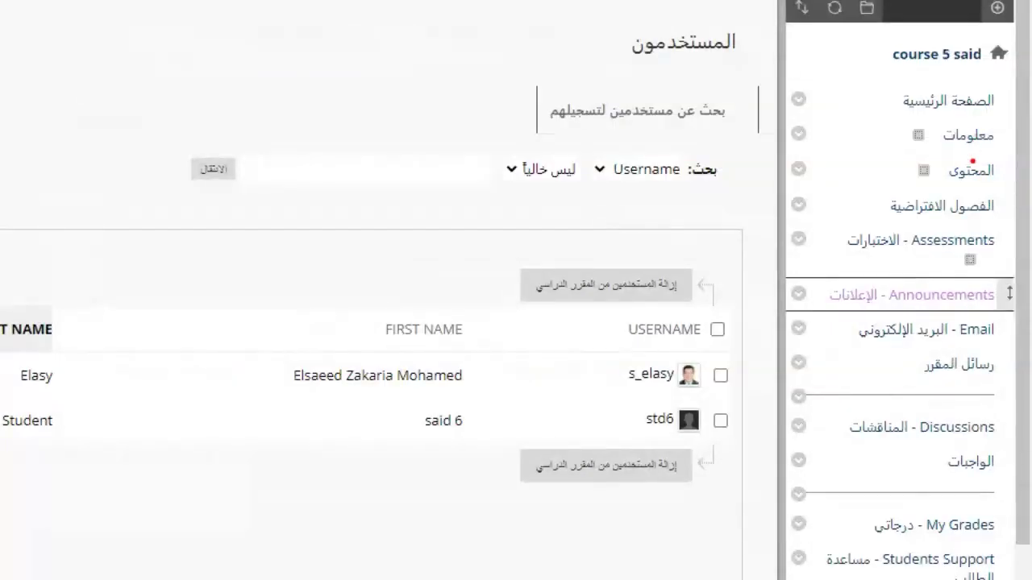
{"action": "mouse_move", "coordinate": [993, 158]}
{"action": "left_mouse_down"}
{"action": "mouse_move", "coordinate": [949, 152]}
{"action": "mouse_move", "coordinate": [953, 187]}
{"action": "left_mouse_up"}
{"action": "left_click_drag", "start_coordinate": [980, 113], "coordinate": [943, 122]}
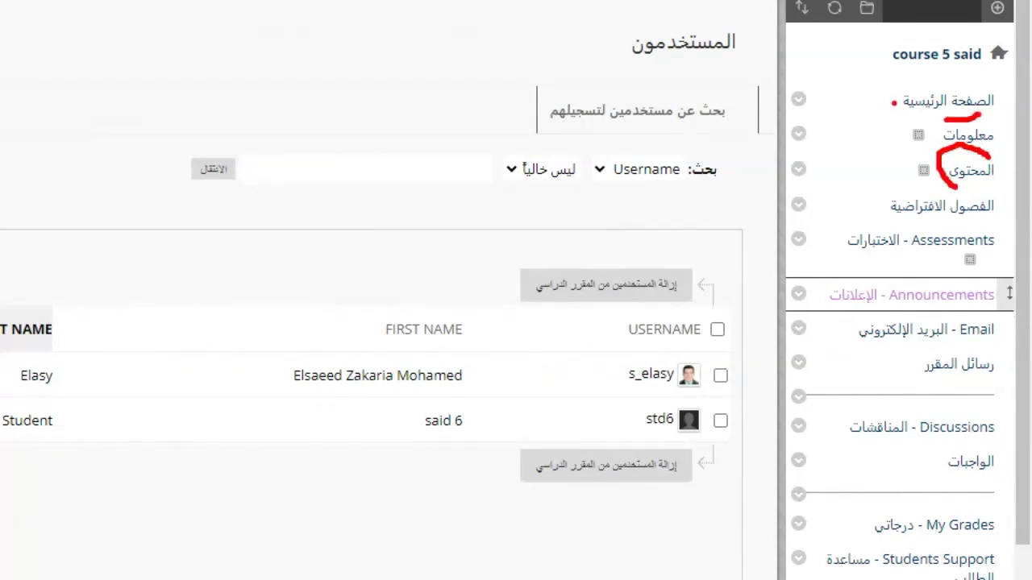
{"action": "left_click_drag", "start_coordinate": [886, 102], "coordinate": [804, 98]}
{"action": "left_click_drag", "start_coordinate": [901, 132], "coordinate": [809, 129]}
{"action": "left_click_drag", "start_coordinate": [924, 171], "coordinate": [819, 172]}
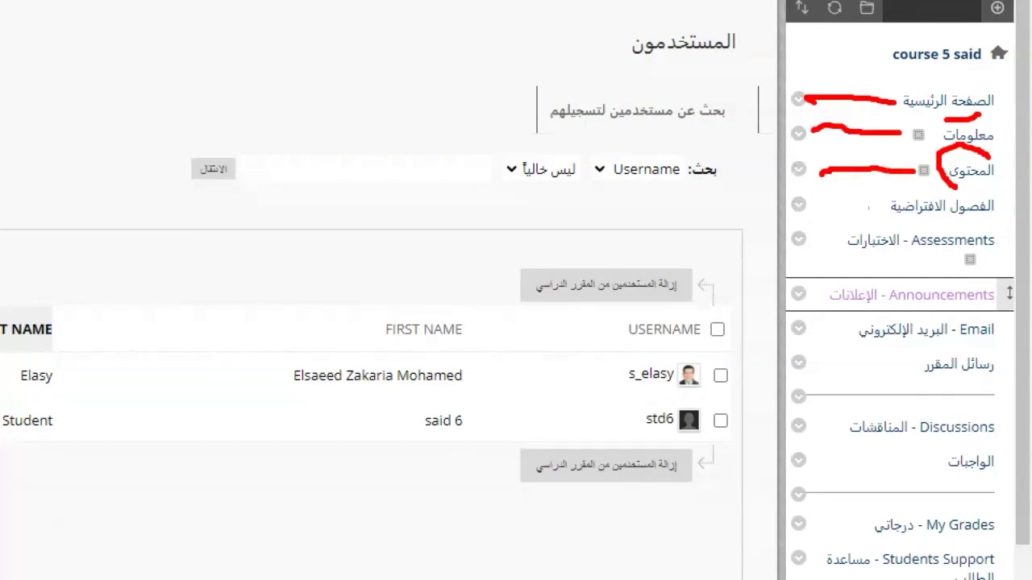
{"action": "key", "text": "Escape"}
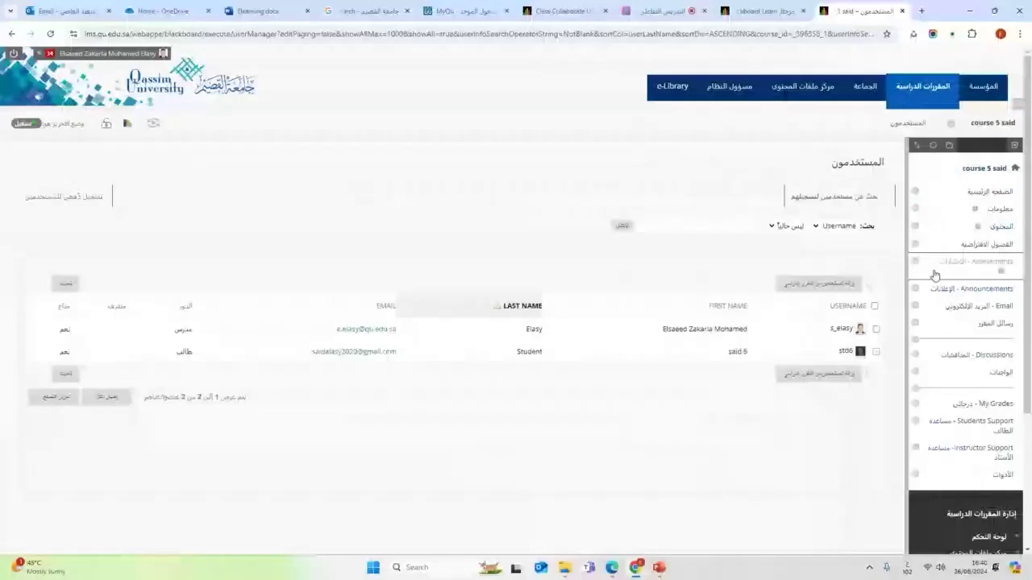
Check the options of the Assessments - الاختبارات link and the item types that can be added to the course menu.
{"action": "left_click", "coordinate": [915, 263]}
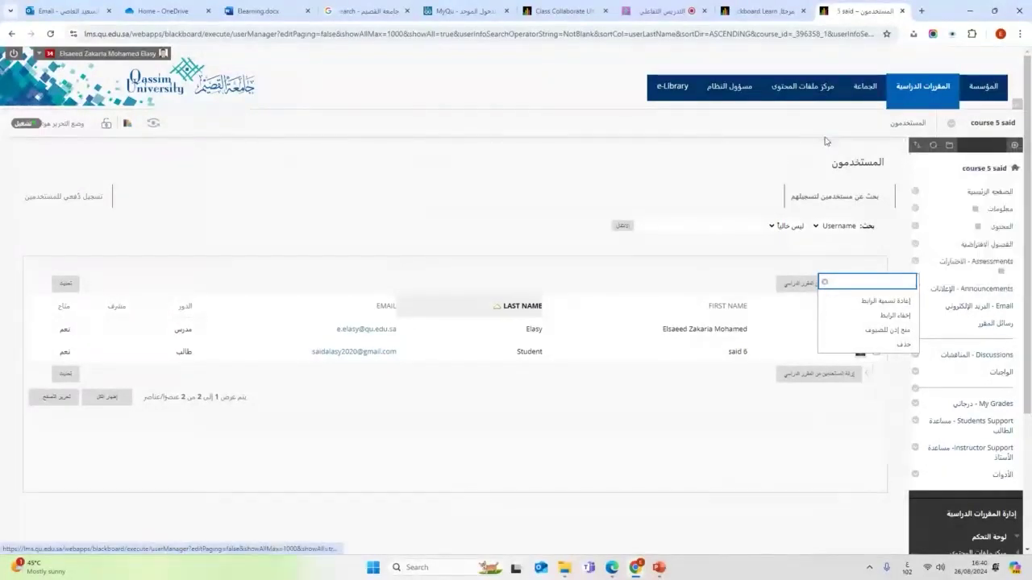
{"action": "left_click", "coordinate": [1014, 145]}
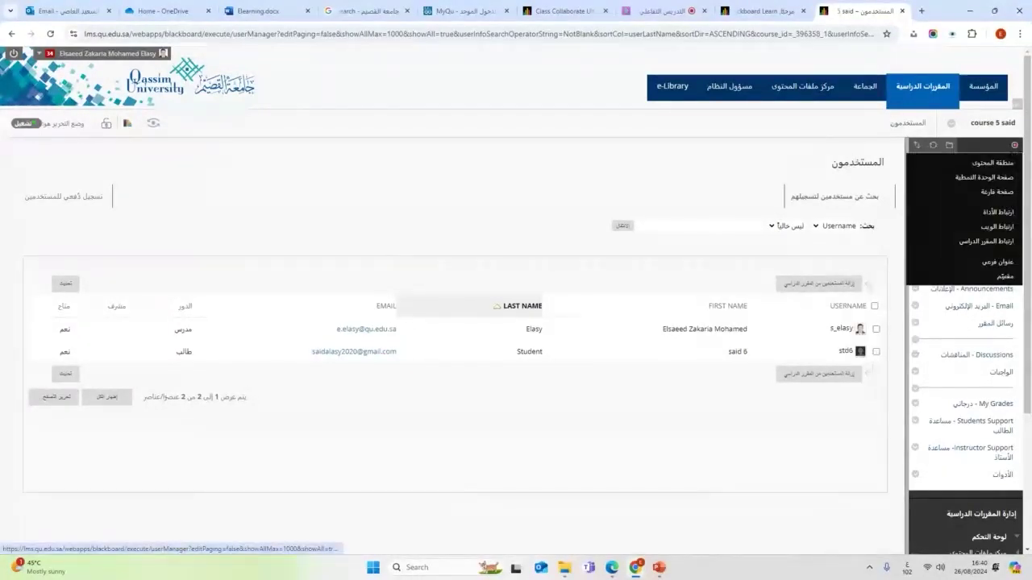
{"action": "left_click_drag", "start_coordinate": [890, 164], "coordinate": [921, 337]}
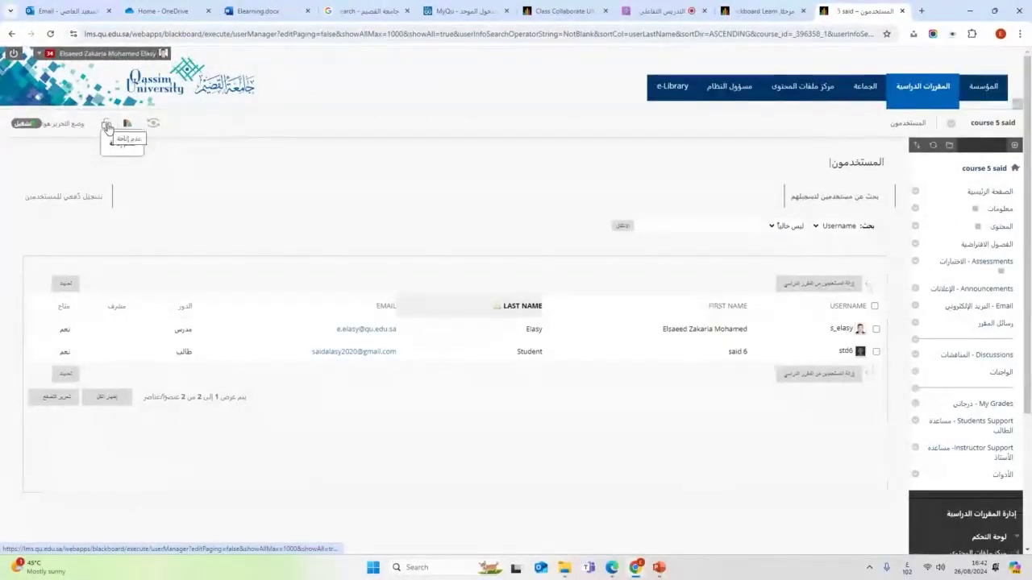
Make course 5 said unavailable to students (عدم إتاحة) and check the availability label beside the course name.
{"action": "mouse_move", "coordinate": [117, 113]}
{"action": "left_mouse_down"}
{"action": "mouse_move", "coordinate": [86, 128]}
{"action": "mouse_move", "coordinate": [524, 102]}
{"action": "mouse_move", "coordinate": [804, 122]}
{"action": "mouse_move", "coordinate": [760, 114]}
{"action": "mouse_move", "coordinate": [785, 139]}
{"action": "mouse_move", "coordinate": [867, 137]}
{"action": "mouse_move", "coordinate": [869, 108]}
{"action": "mouse_move", "coordinate": [855, 126]}
{"action": "mouse_move", "coordinate": [761, 124]}
{"action": "mouse_move", "coordinate": [857, 124]}
{"action": "left_mouse_up"}
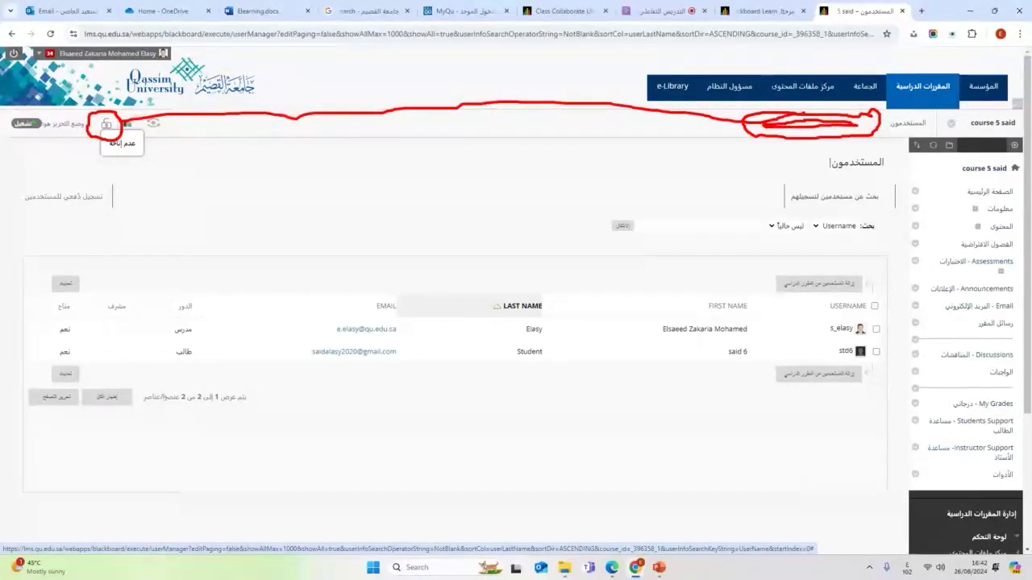
{"action": "key", "text": "Escape"}
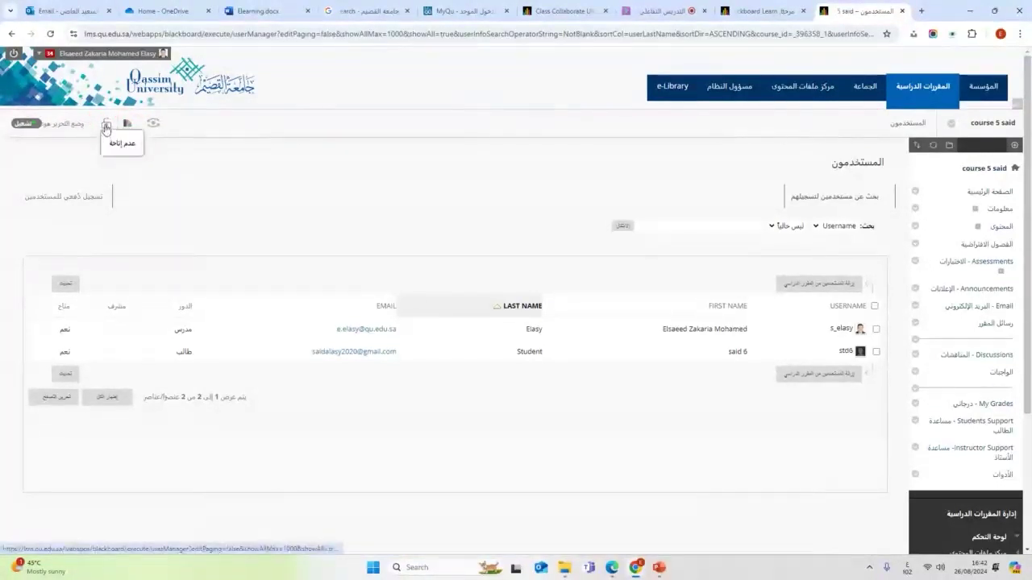
{"action": "left_click", "coordinate": [106, 128]}
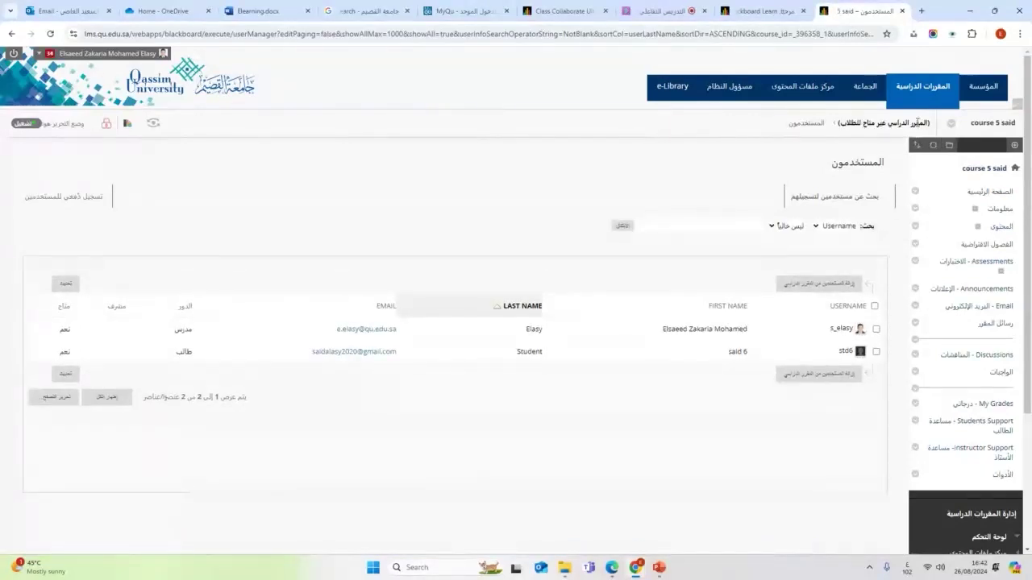
{"action": "left_click_drag", "start_coordinate": [924, 130], "coordinate": [749, 144]}
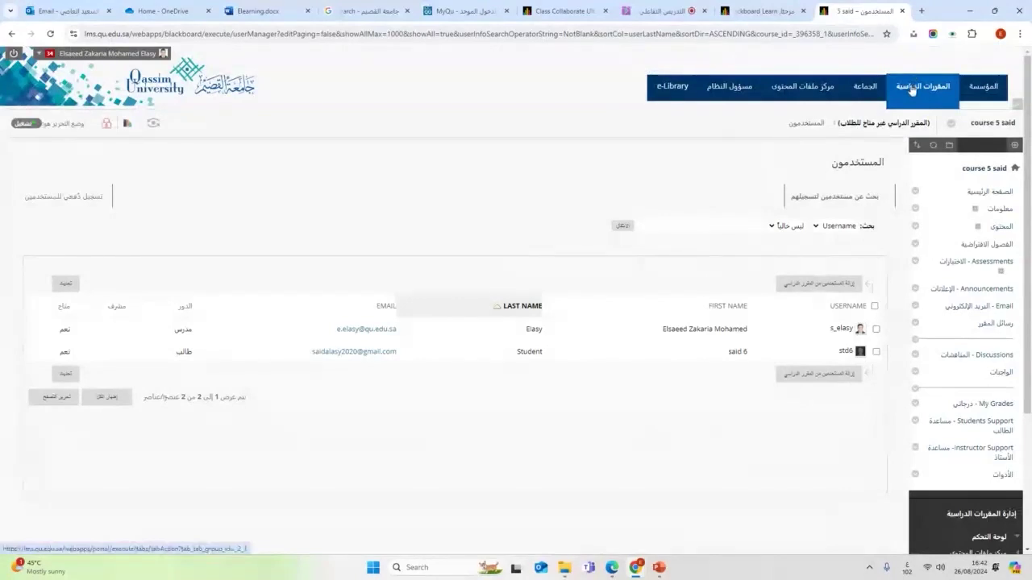
Go to the course list (المقررات الدراسية) and check the availability note beside course 5 said.
{"action": "left_click", "coordinate": [911, 89]}
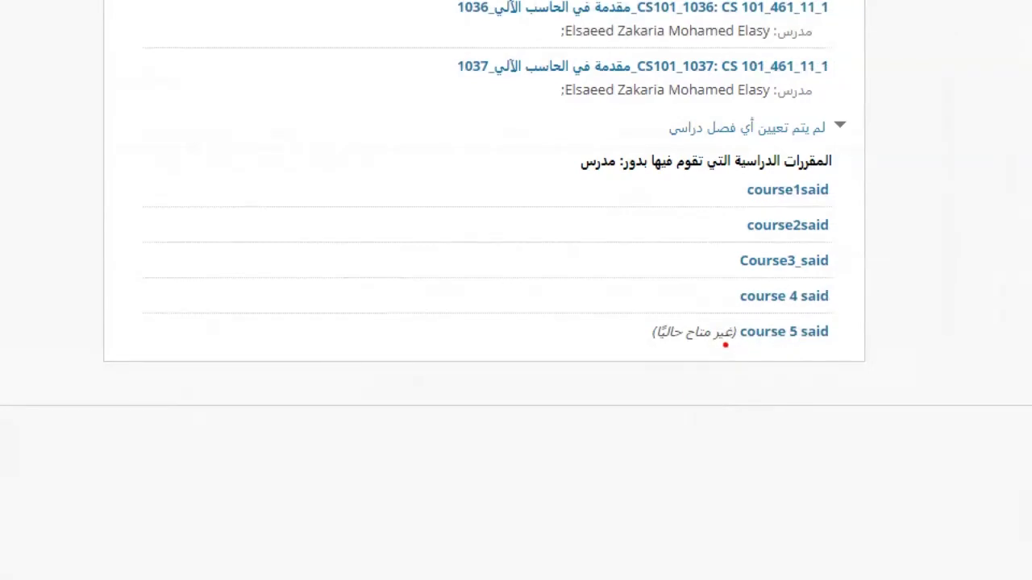
{"action": "left_click_drag", "start_coordinate": [724, 344], "coordinate": [652, 352]}
{"action": "key", "text": "Escape"}
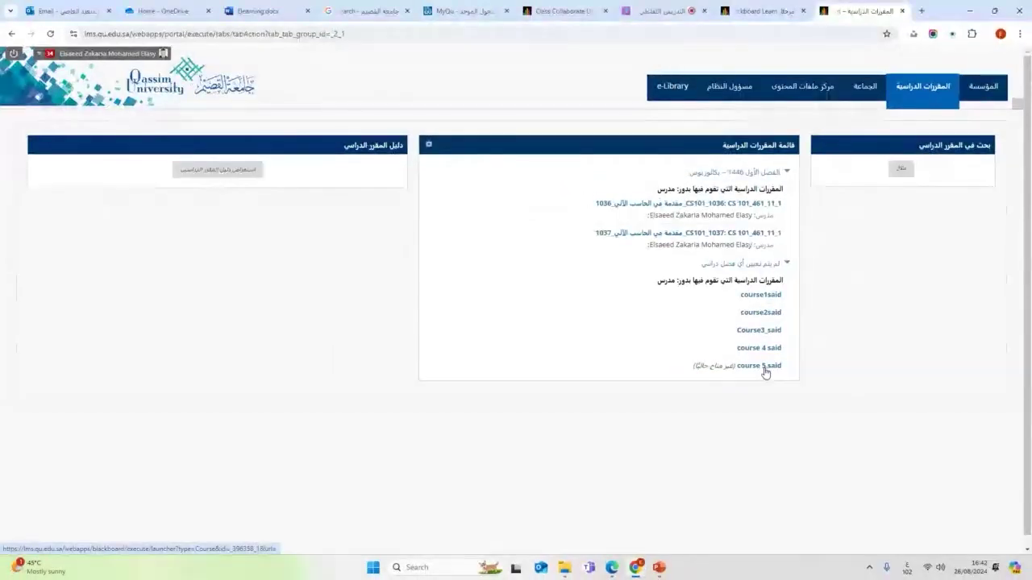
Reopen course 5 said and make it available to students again (إتاحة).
{"action": "left_click", "coordinate": [763, 367]}
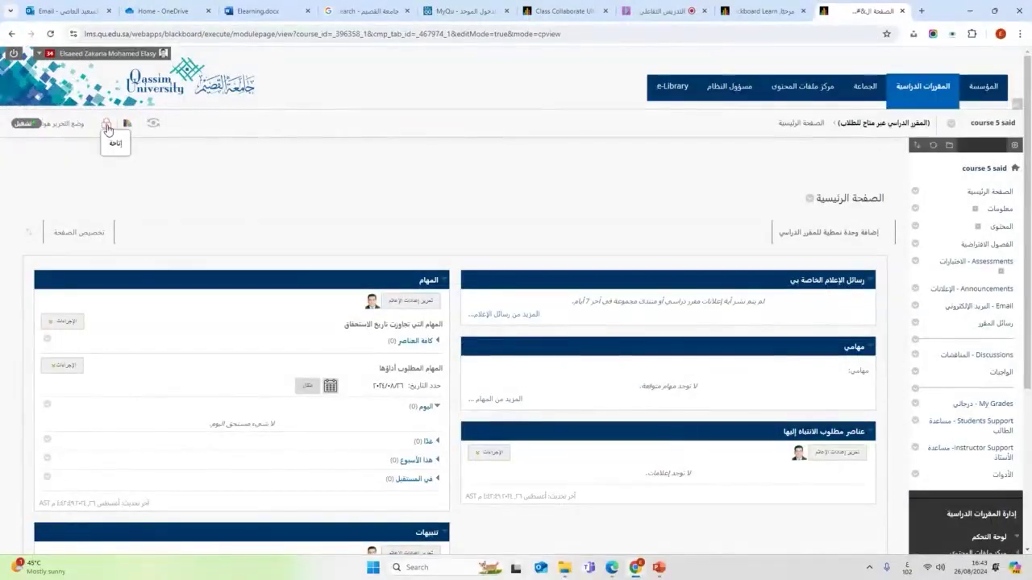
{"action": "left_click", "coordinate": [107, 127]}
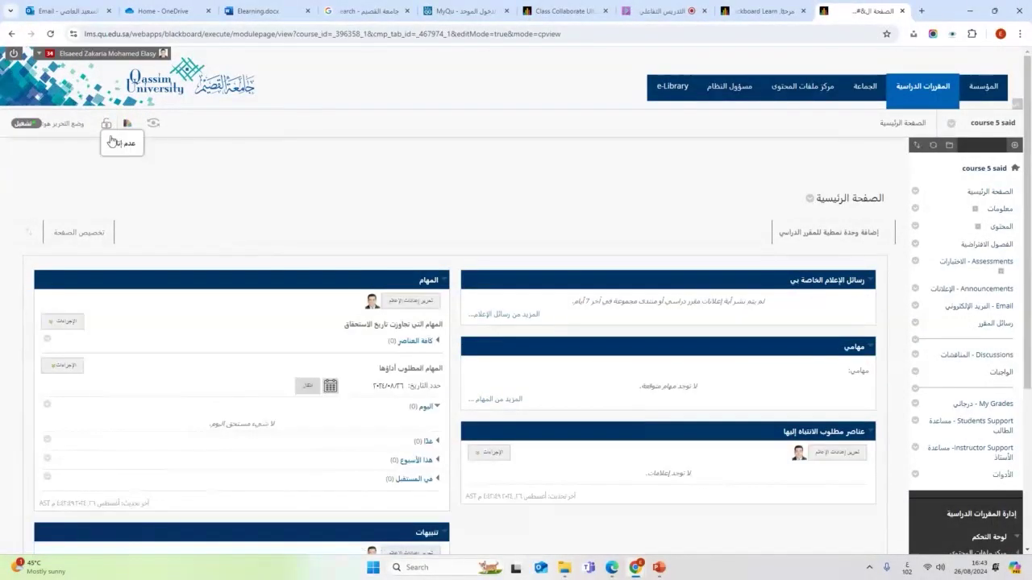
{"action": "mouse_move", "coordinate": [852, 123]}
{"action": "left_mouse_down"}
{"action": "mouse_move", "coordinate": [794, 107]}
{"action": "mouse_move", "coordinate": [822, 165]}
{"action": "mouse_move", "coordinate": [862, 111]}
{"action": "left_mouse_up"}
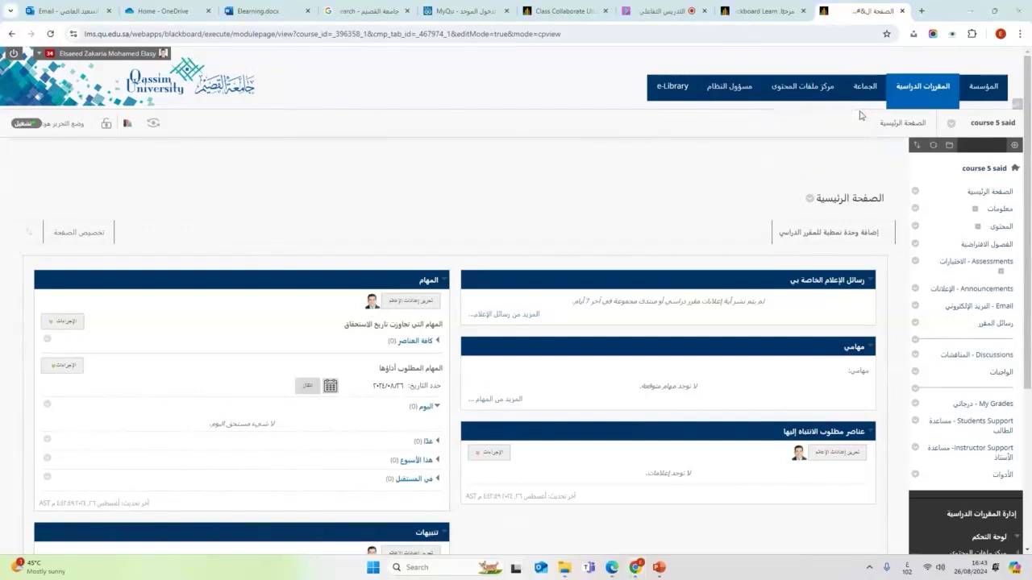
Recheck the status of course 5 said in the course list, and return to the course's home page.
{"action": "left_click", "coordinate": [919, 92]}
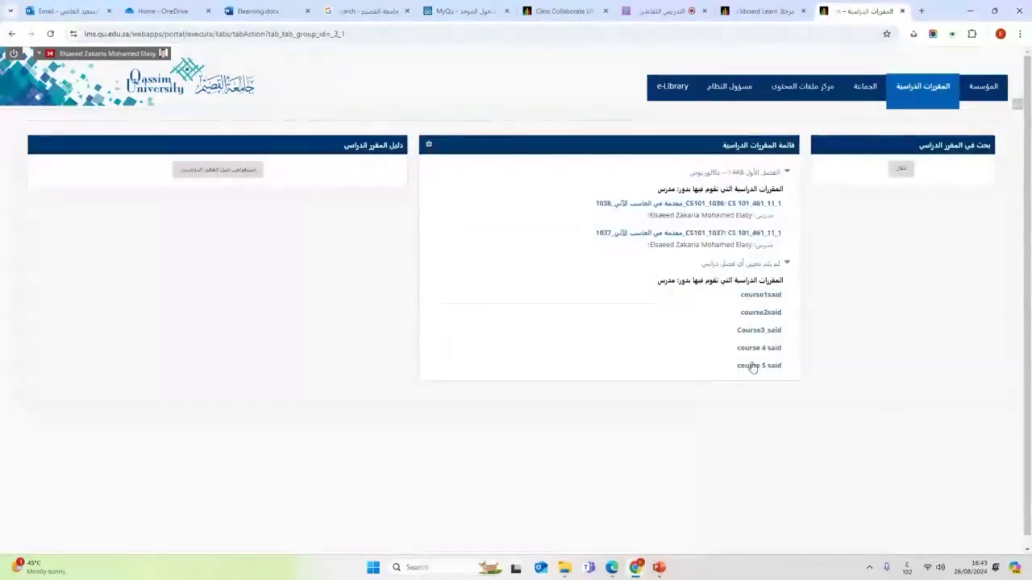
{"action": "left_click_drag", "start_coordinate": [770, 375], "coordinate": [676, 367]}
{"action": "key", "text": "Escape"}
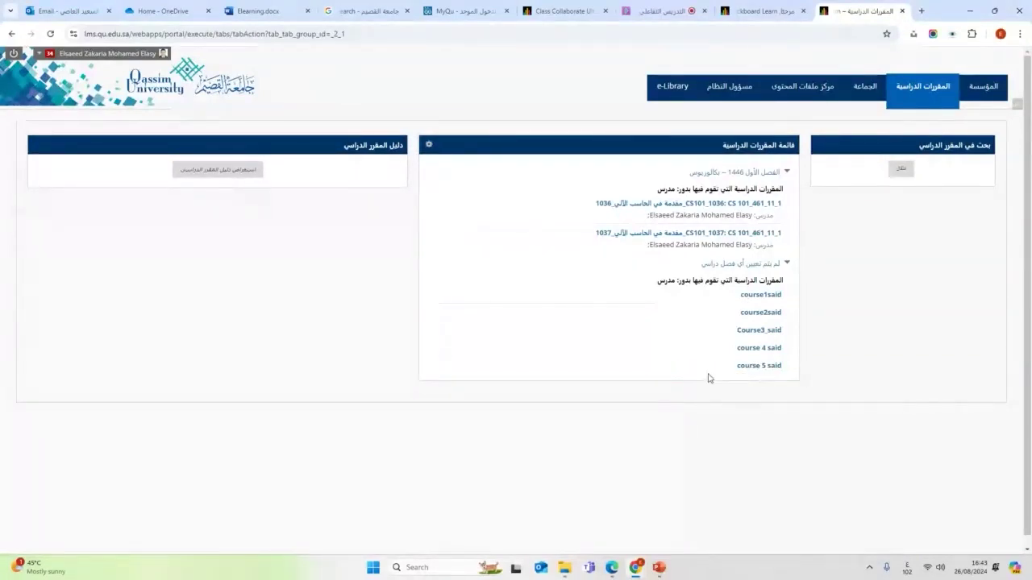
{"action": "left_click", "coordinate": [750, 364]}
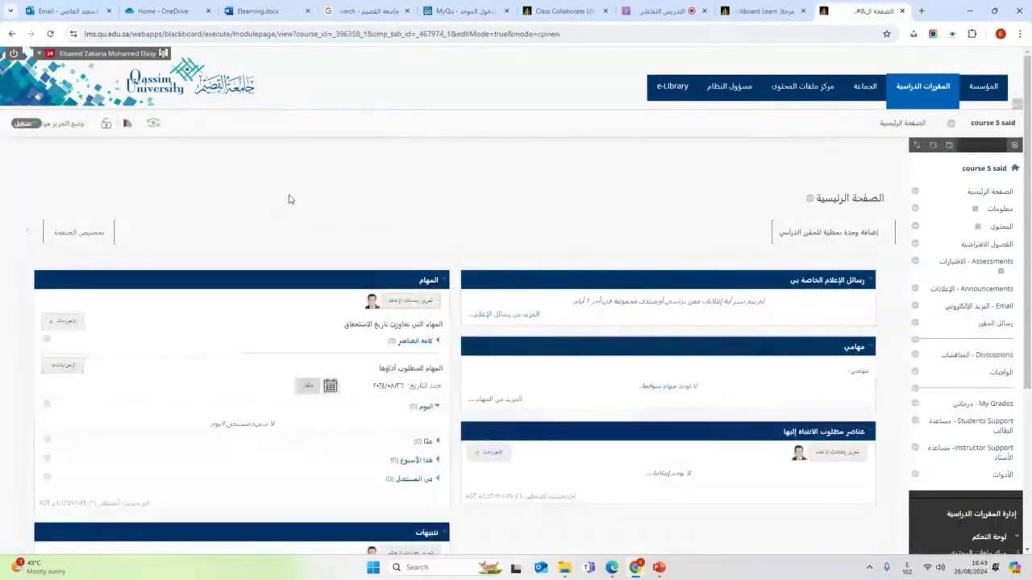